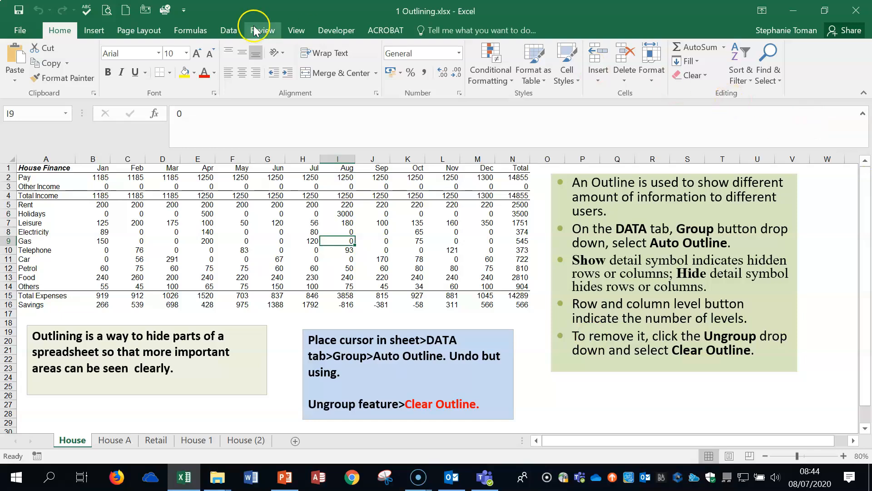
- Create an automatic outline of the House Finance table on the House sheet
left_click(236, 28)
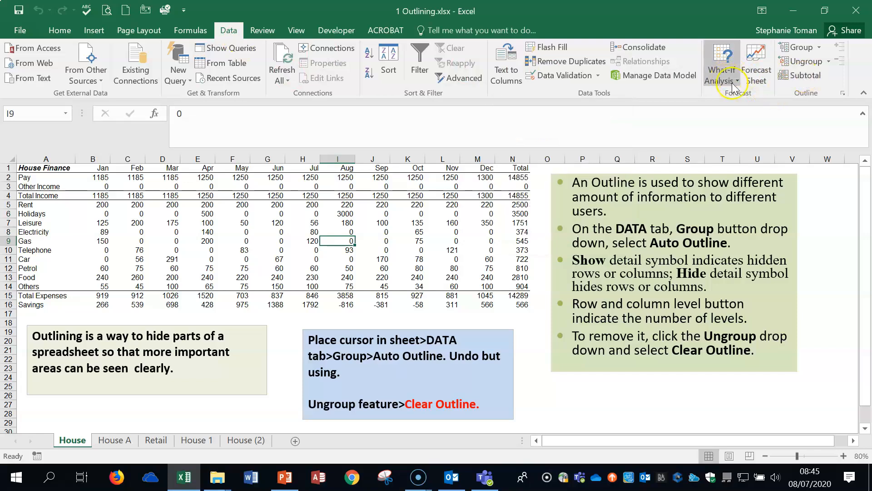
left_click(820, 48)
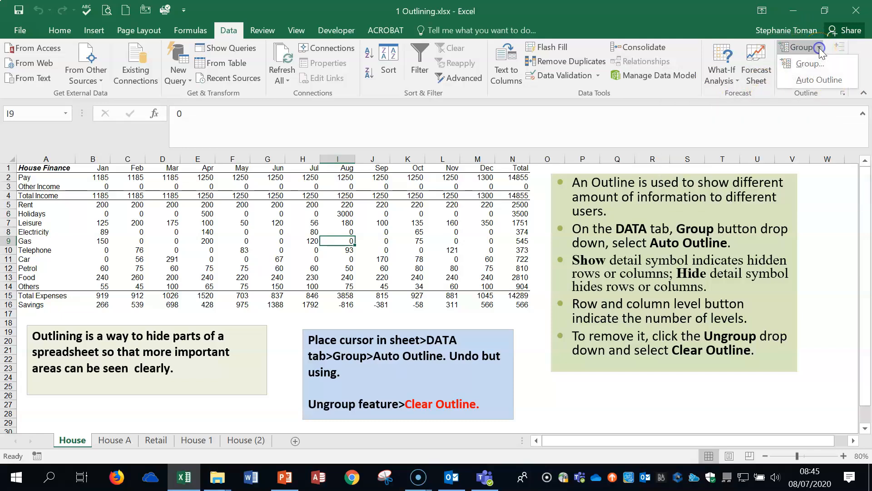
left_click(820, 80)
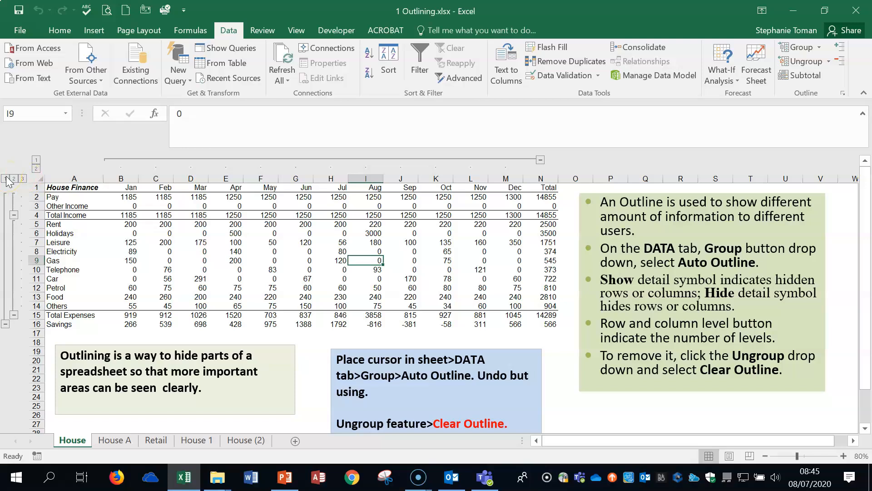
- Show the House Finance rows at outline level 1, then level 2, then level 3
left_click(844, 456)
left_click(844, 456)
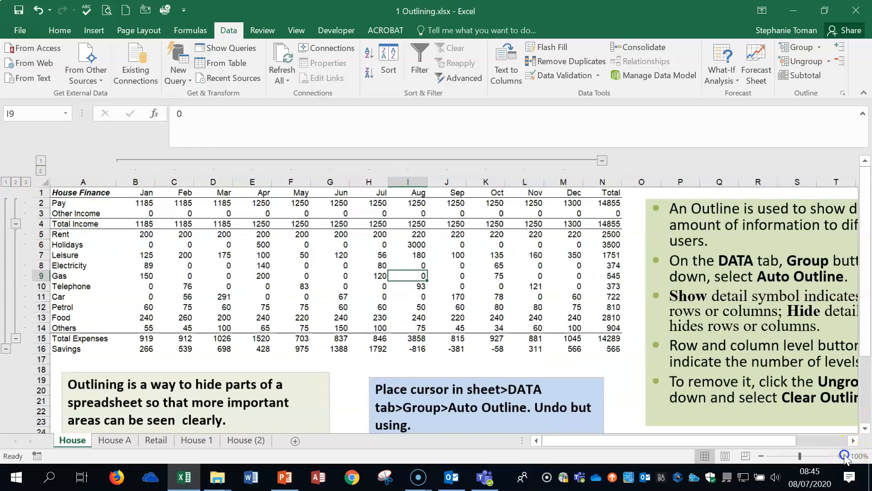
left_click(844, 456)
scroll(827, 404, "up", 1)
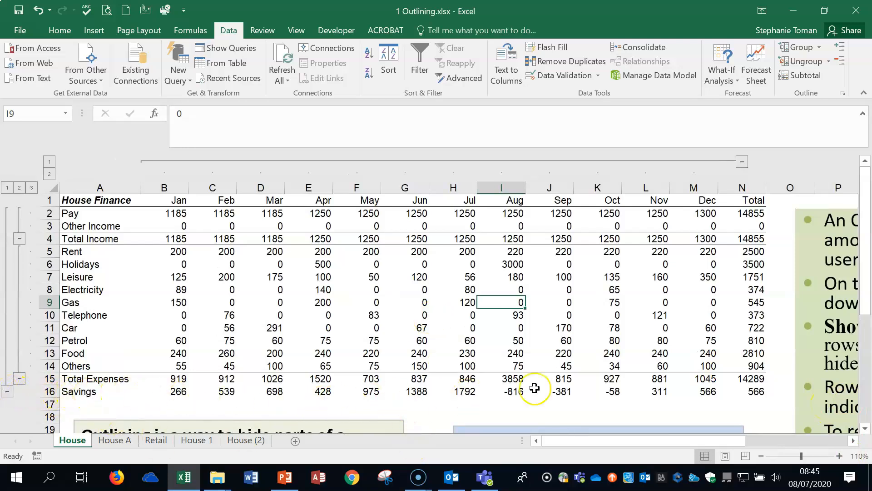
left_click(6, 187)
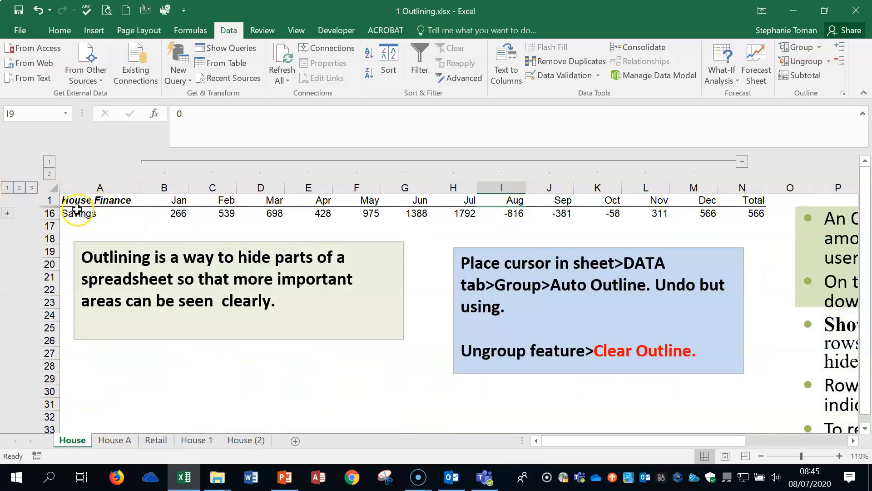
left_click(20, 187)
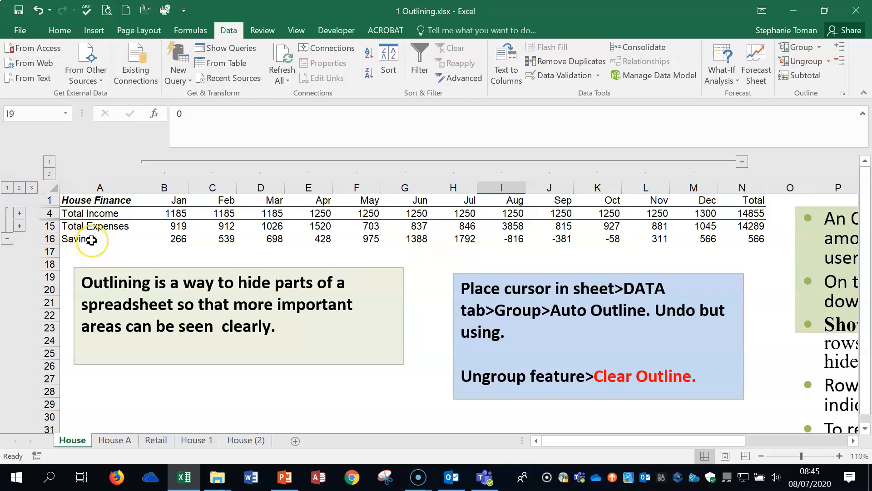
left_click(32, 187)
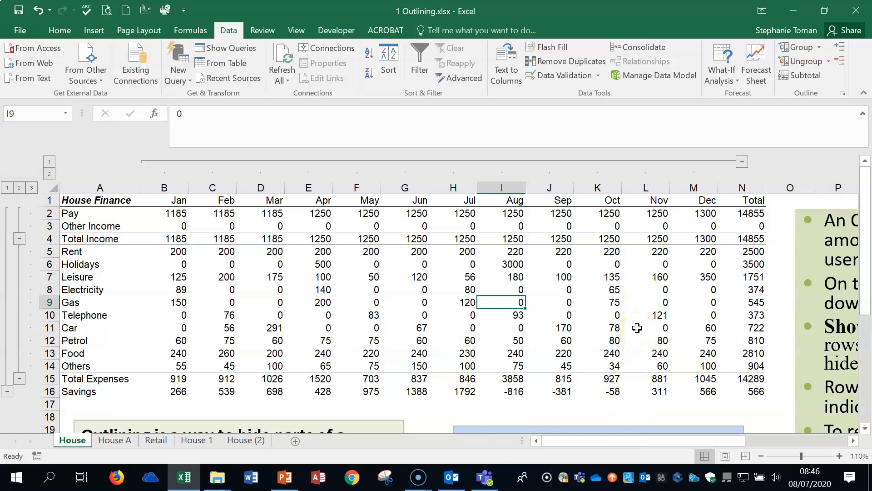
- Clear the automatic outline from the House sheet
scroll(637, 328, "down", 2)
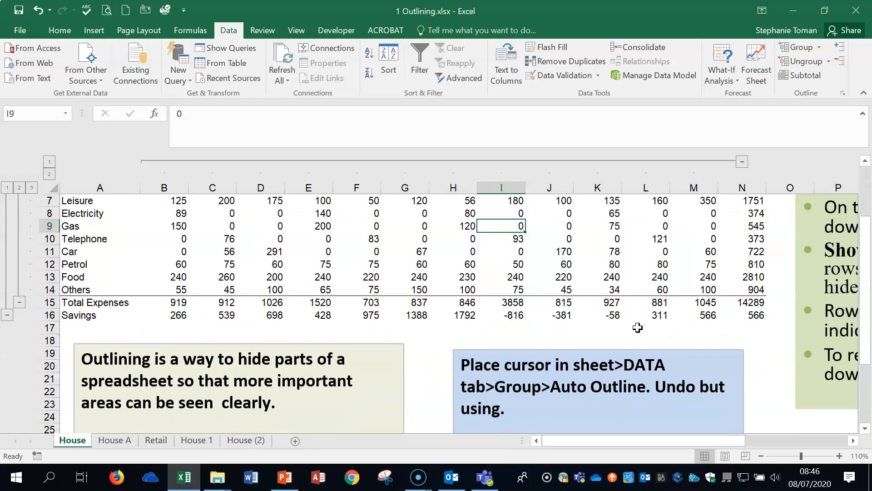
left_click_drag(627, 442, 651, 443)
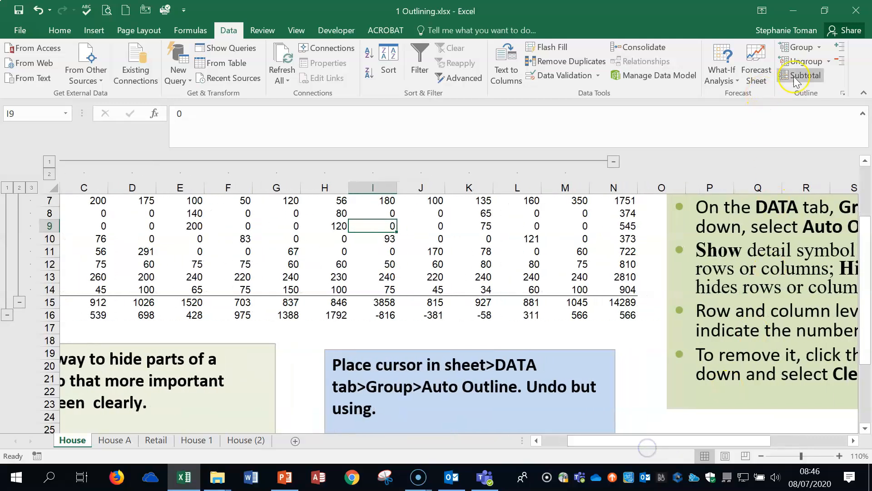
left_click(829, 62)
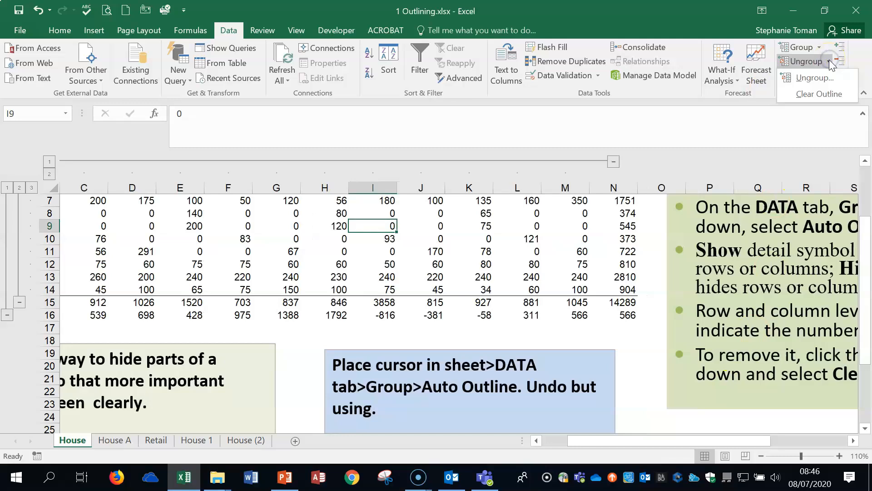
left_click(811, 96)
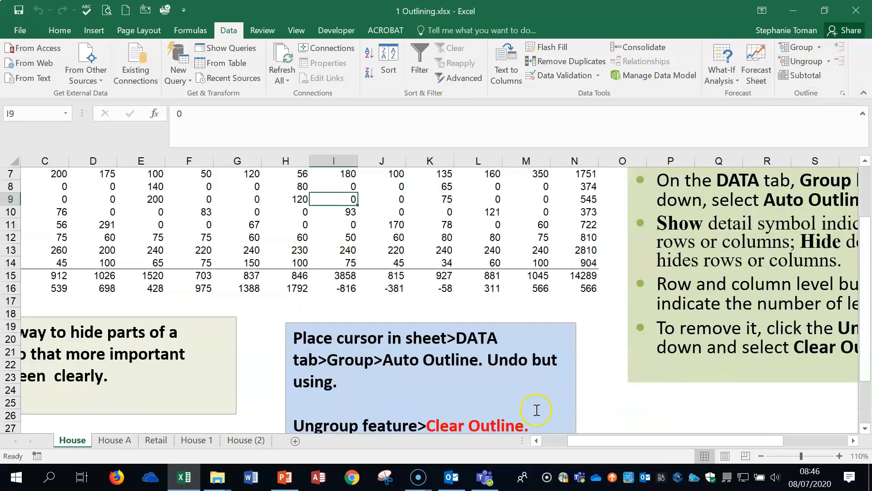
- Group the Total Income row (row 4), then collapse and expand that group
left_click_drag(580, 446, 532, 439)
scroll(506, 306, "up", 2)
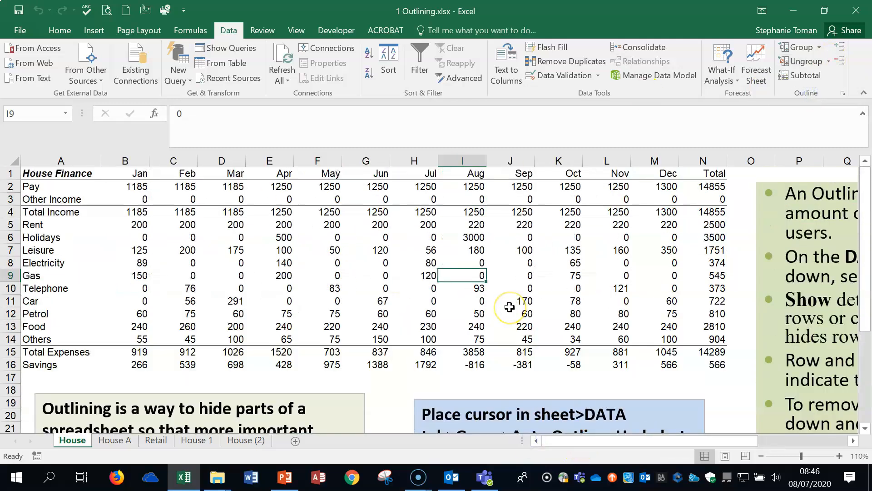
scroll(529, 286, "down", 3)
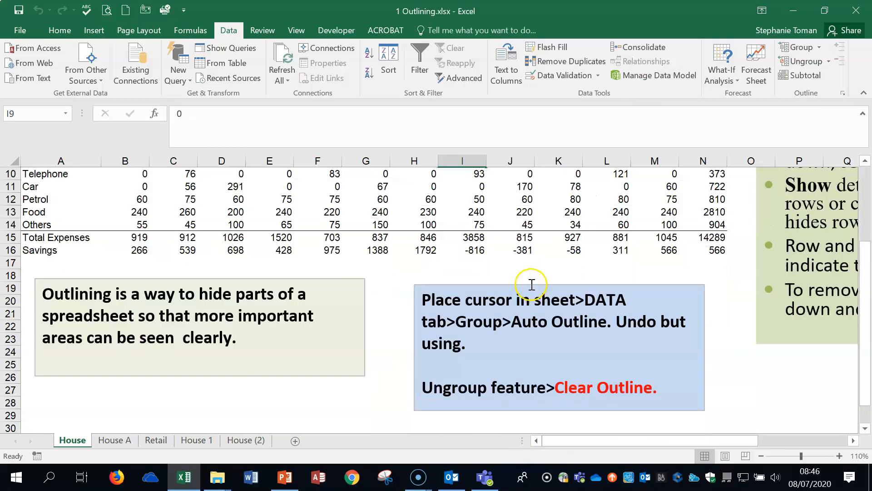
scroll(532, 284, "up", 3)
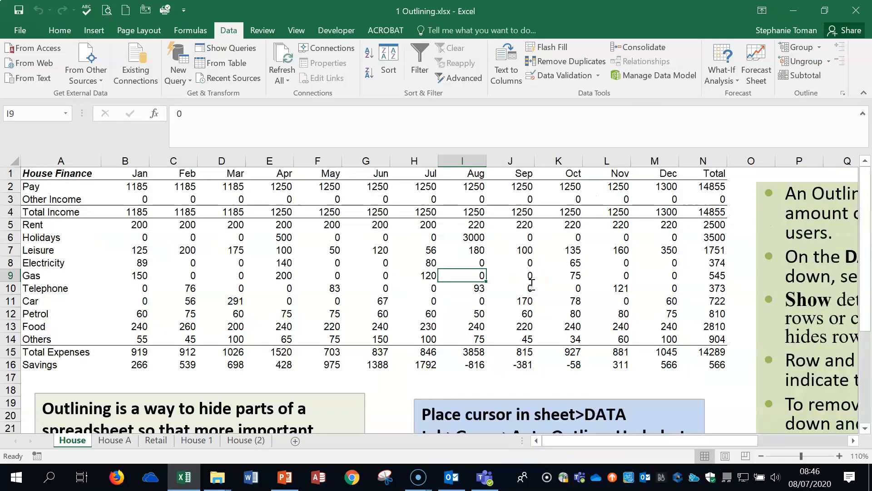
left_click(11, 211)
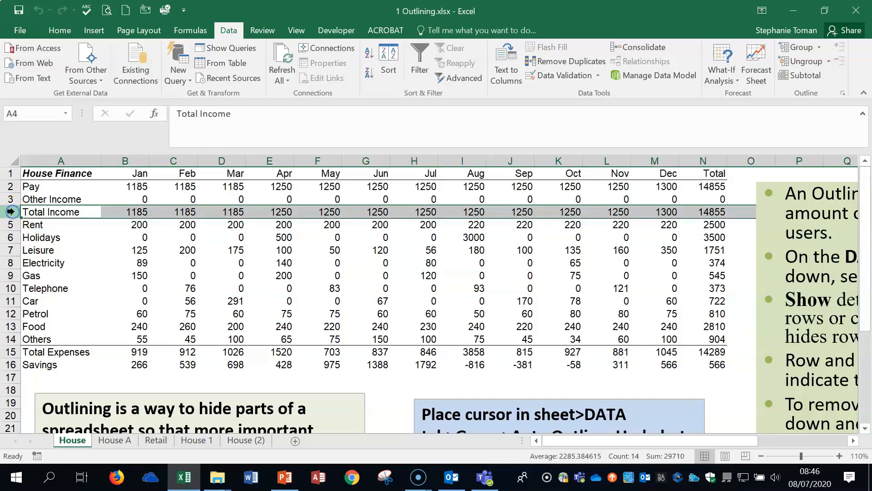
left_click(819, 47)
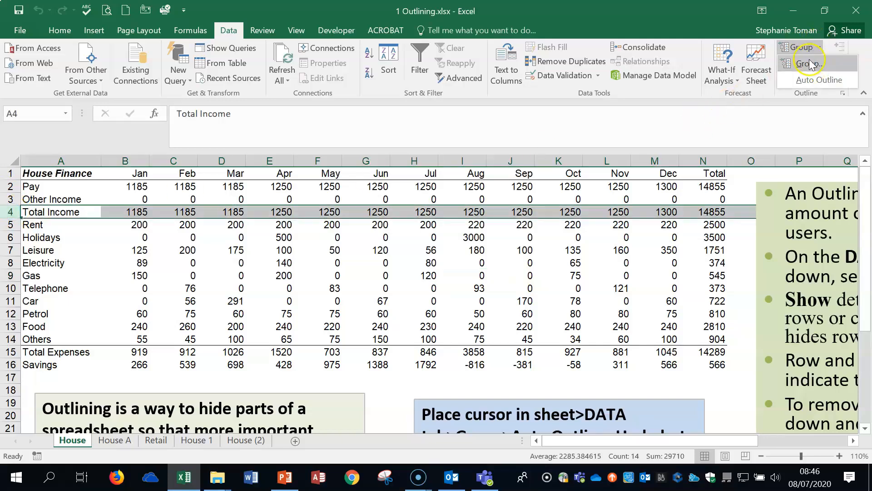
left_click(814, 64)
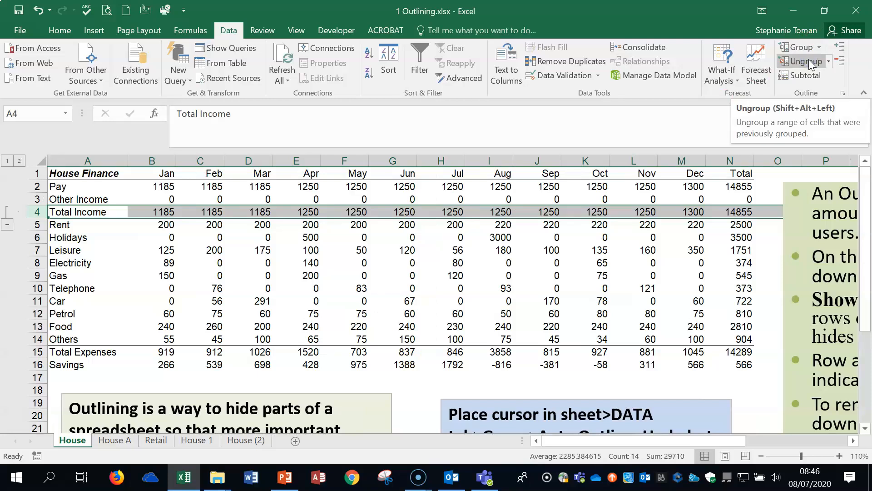
left_click(7, 224)
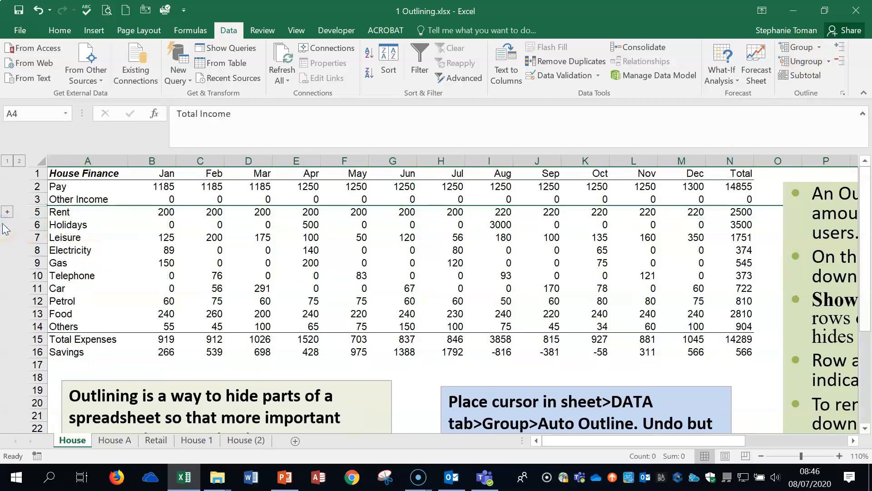
left_click(7, 212)
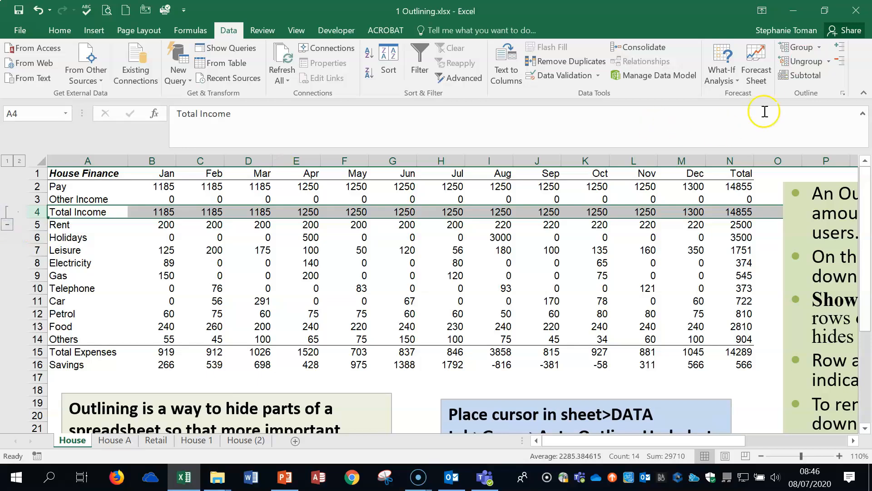
- Clear the manual row grouping from the Total Income row
left_click(829, 62)
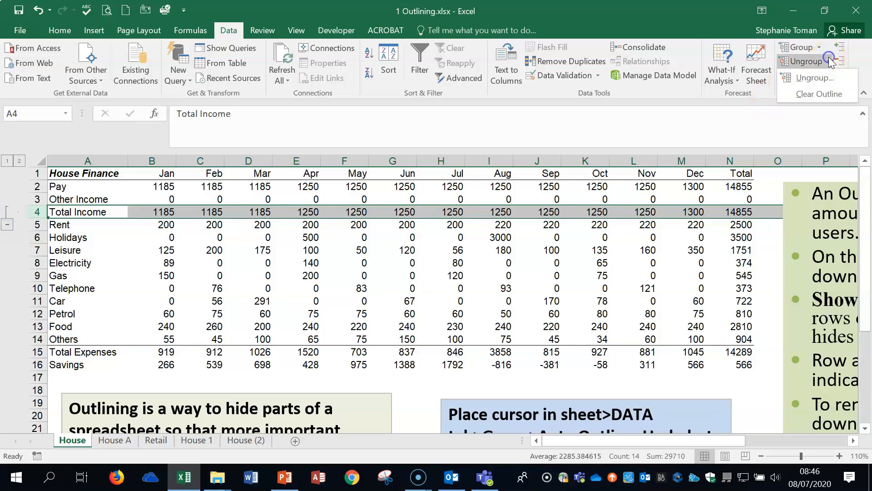
left_click(806, 89)
left_click(561, 288)
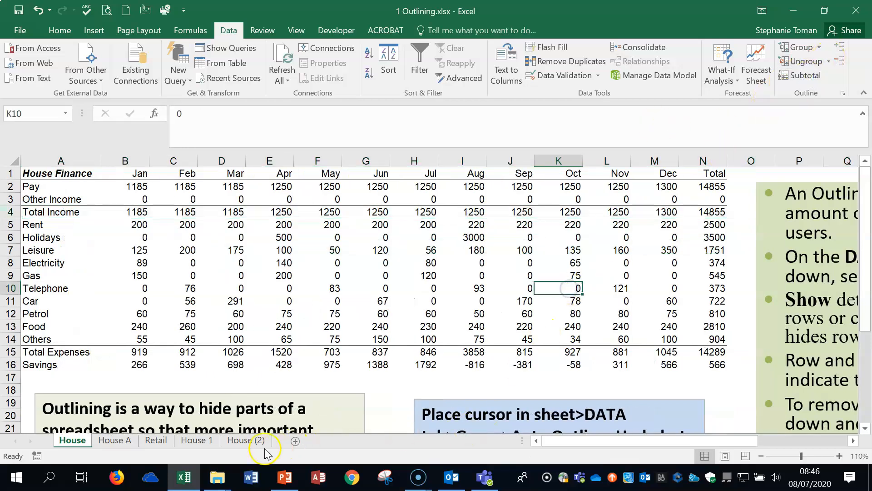
- Look through the House A, Retail and House 1 sheets, then return to the House sheet
left_click(109, 441)
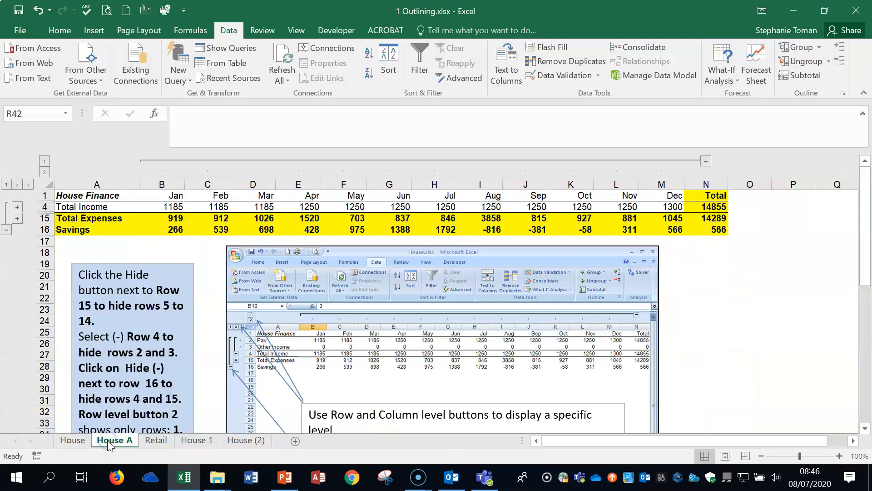
left_click(155, 439)
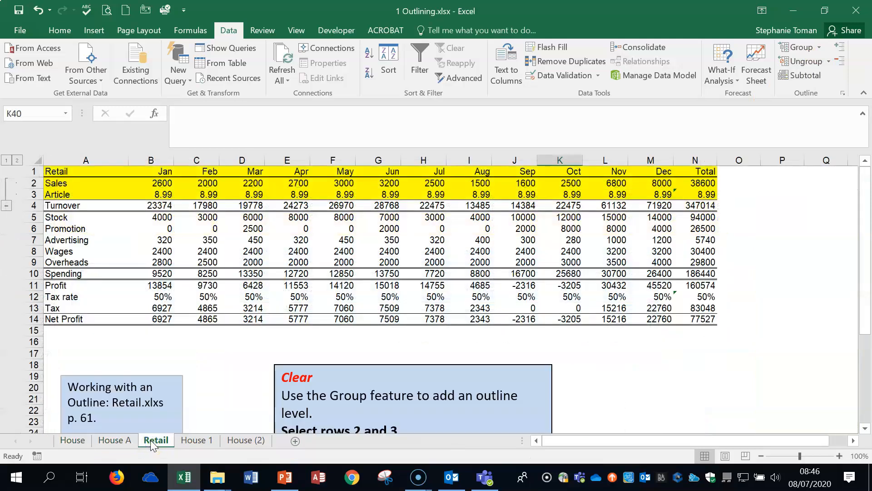
left_click(196, 440)
left_click(114, 442)
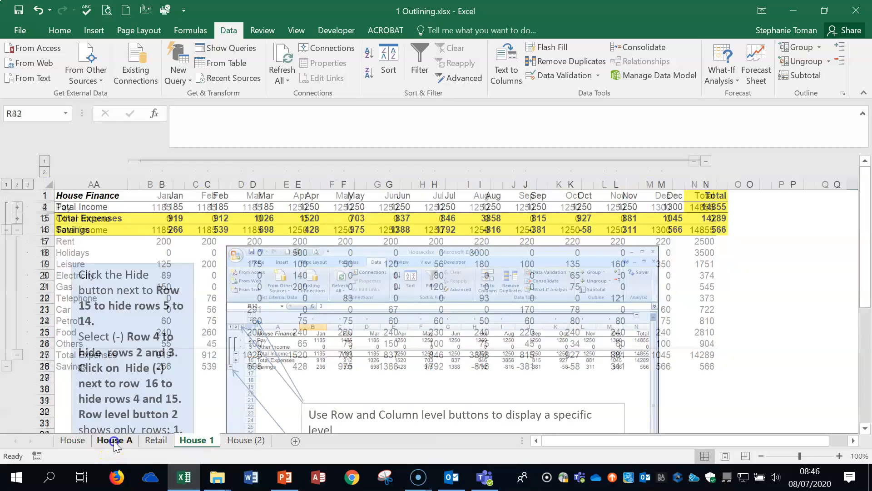
left_click(73, 440)
left_click(609, 314)
left_click(614, 273)
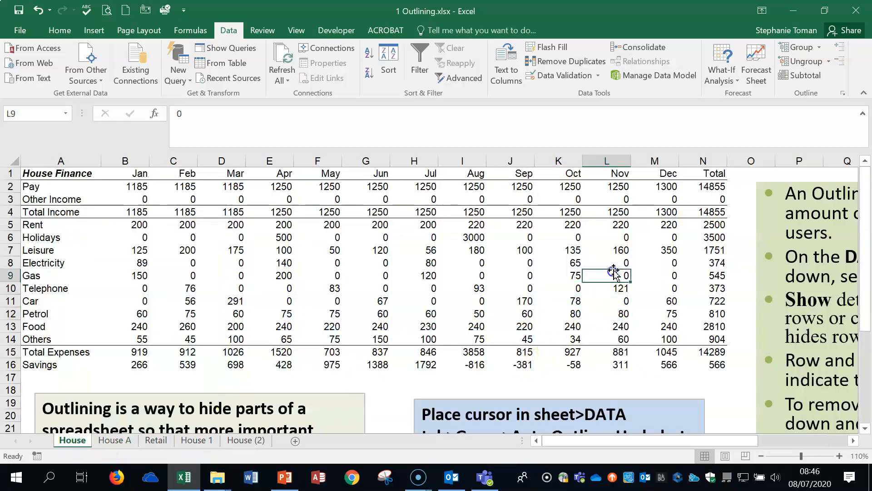
- Close 1 Outlining.xlsx without saving the changes and open 2 Scenarios.xlsx from the 8_9 Outlines & Scenarios folder
left_click(856, 10)
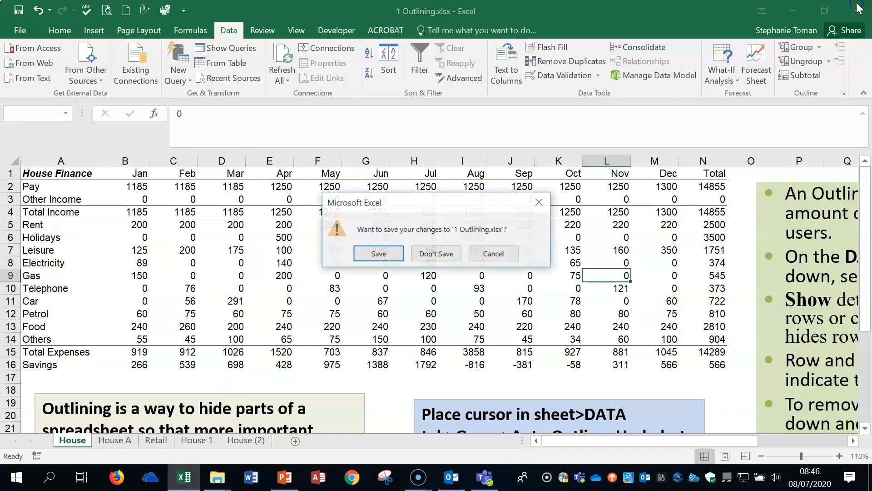
left_click(425, 253)
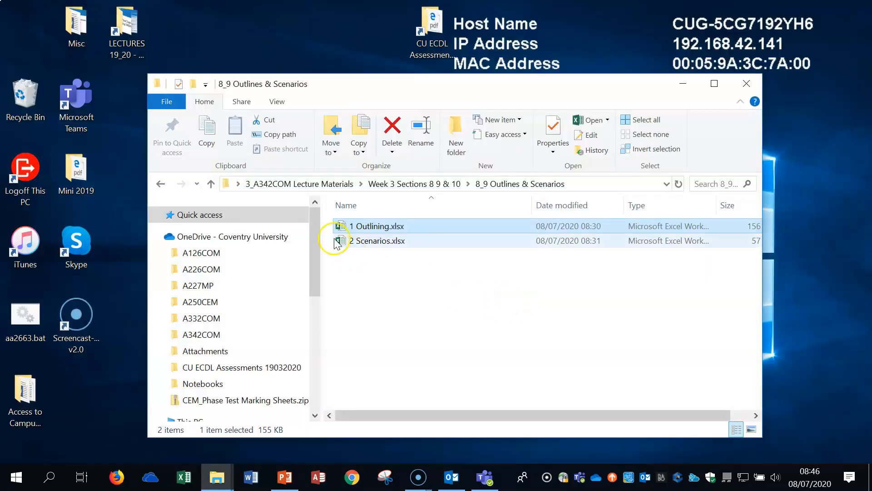
double_click(376, 242)
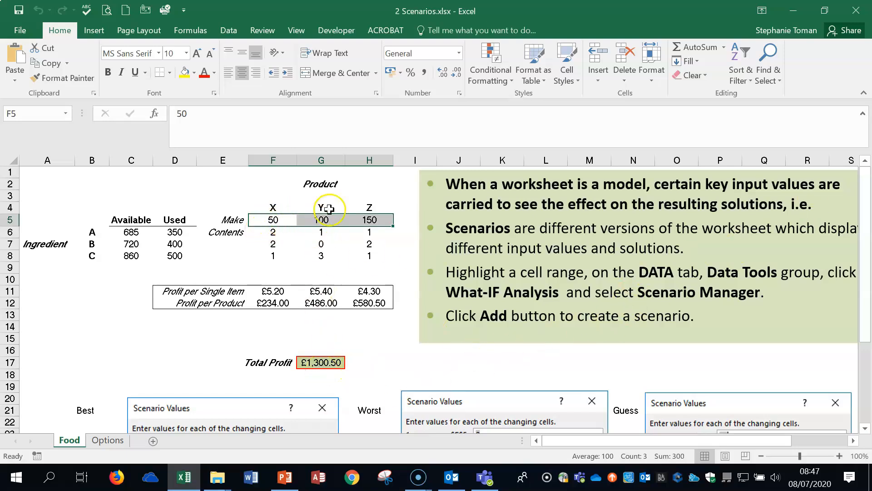
- Select the Make quantities in F5:H5 on the Food sheet and open the Scenario Manager, keeping its dialog clear of the product table
left_click_drag(264, 221, 377, 220)
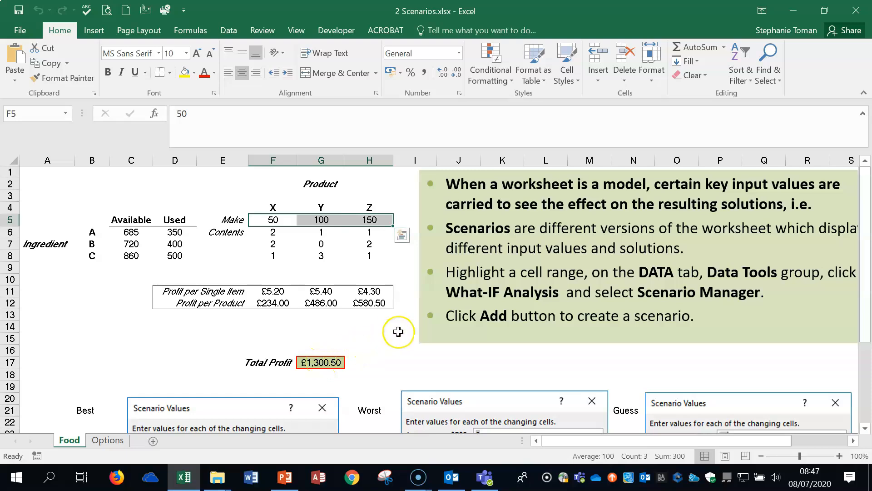
scroll(422, 331, "down", 4)
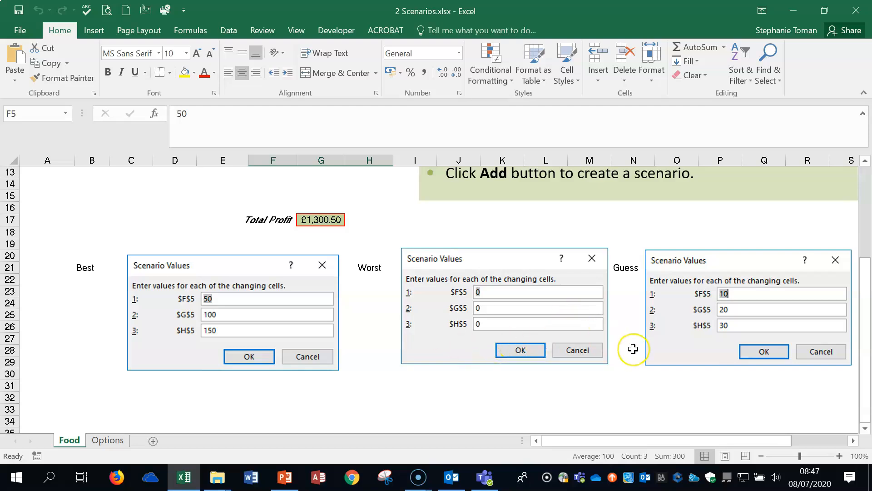
scroll(626, 351, "up", 4)
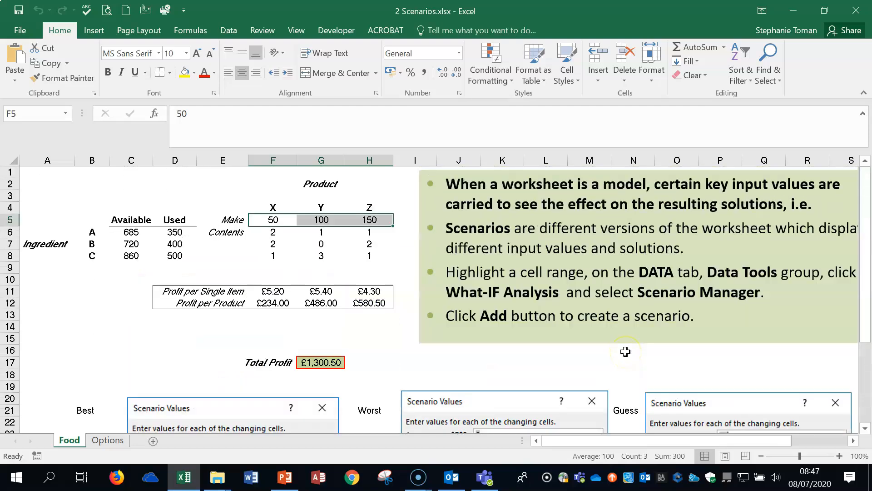
left_click(230, 31)
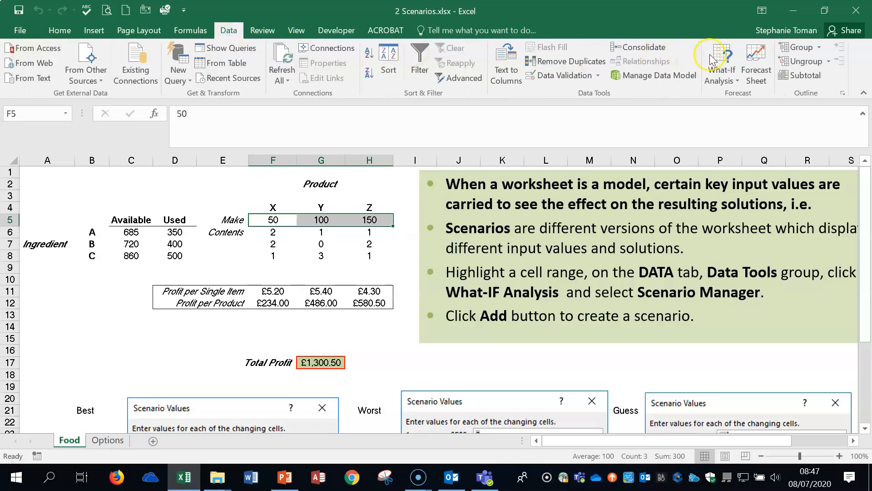
left_click(736, 80)
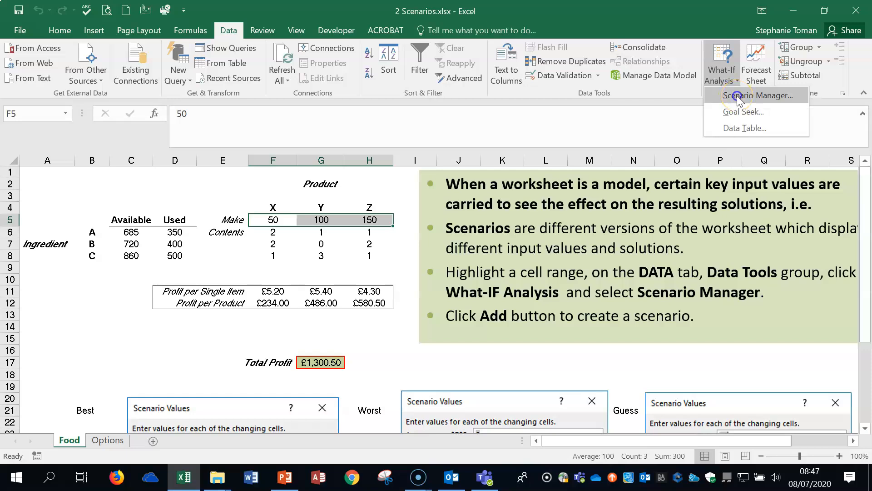
left_click(738, 96)
left_click_drag(664, 175, 621, 108)
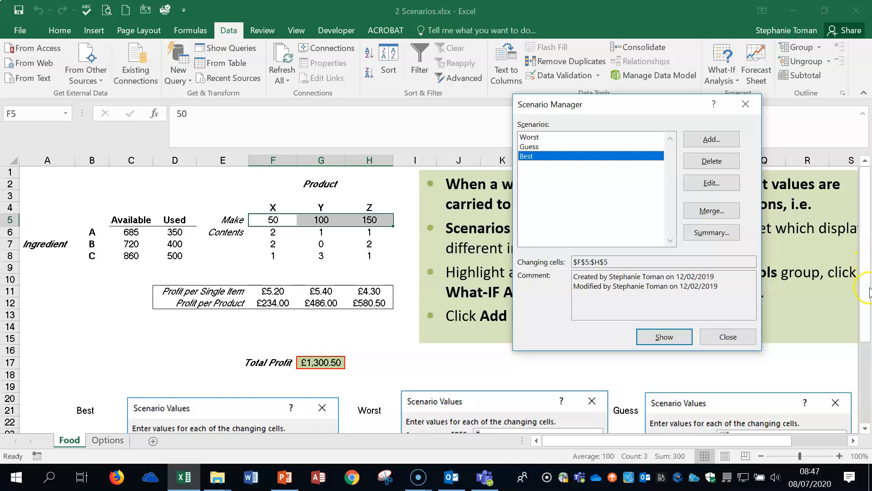
- Look through the Worst, Guess and Best scenarios, then close the Scenario Manager and view the scenario value pictures below the table
left_click_drag(662, 100, 676, 112)
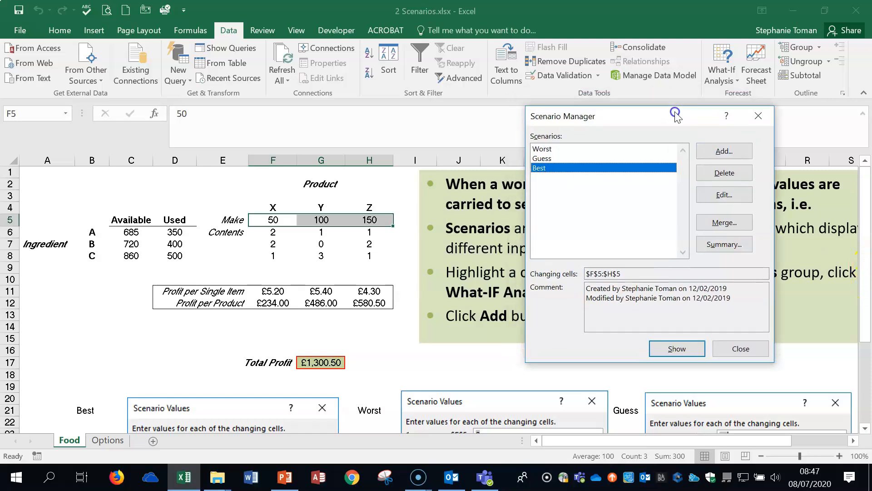
left_click(545, 149)
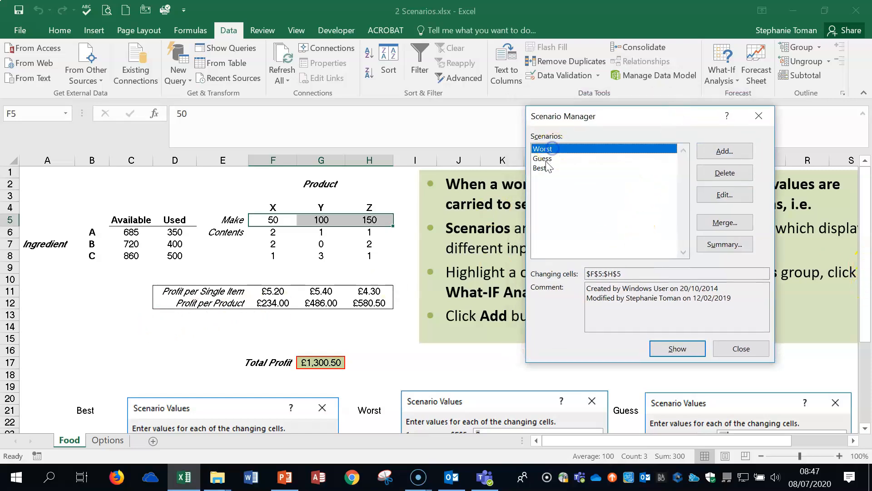
left_click(547, 160)
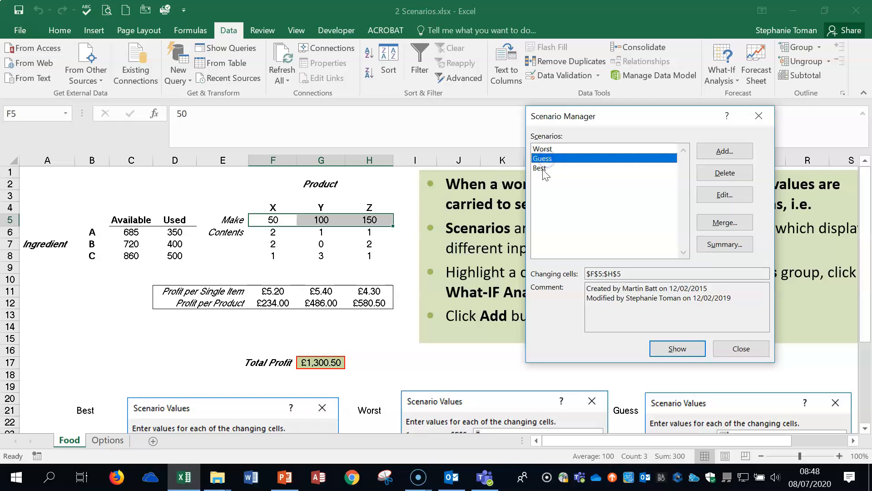
left_click(544, 171)
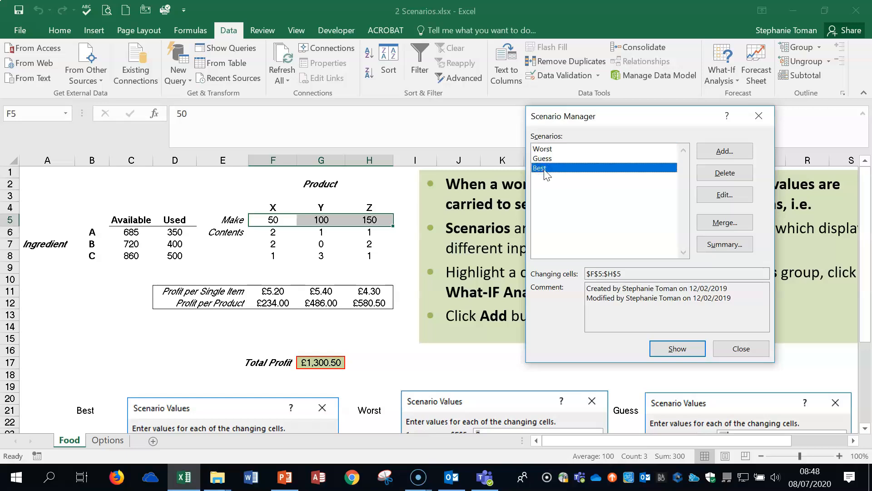
left_click(759, 116)
left_click_drag(867, 196, 868, 270)
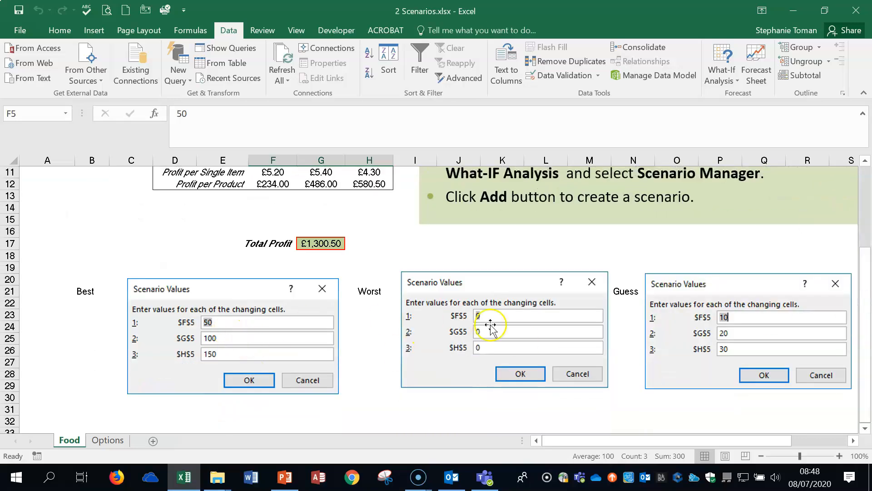
- Reopen the Scenario Manager and review the changing cells and values of the Worst scenario
left_click(728, 80)
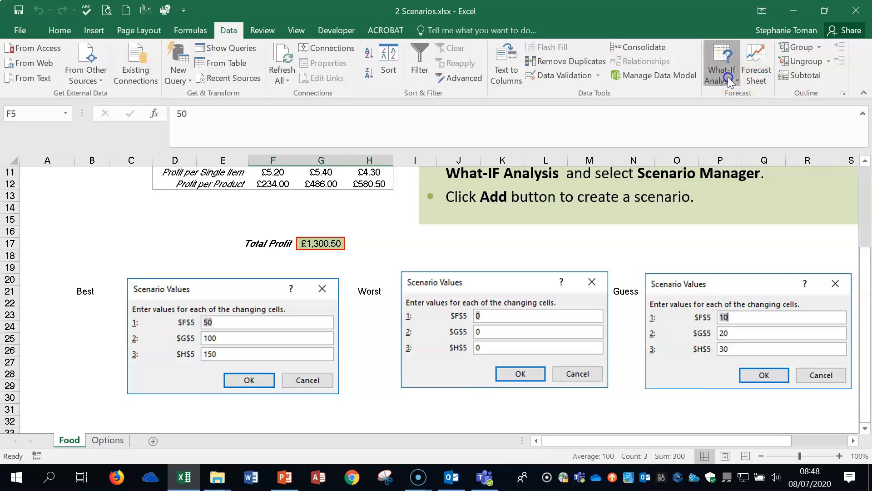
left_click(738, 93)
left_click_drag(621, 117, 583, 64)
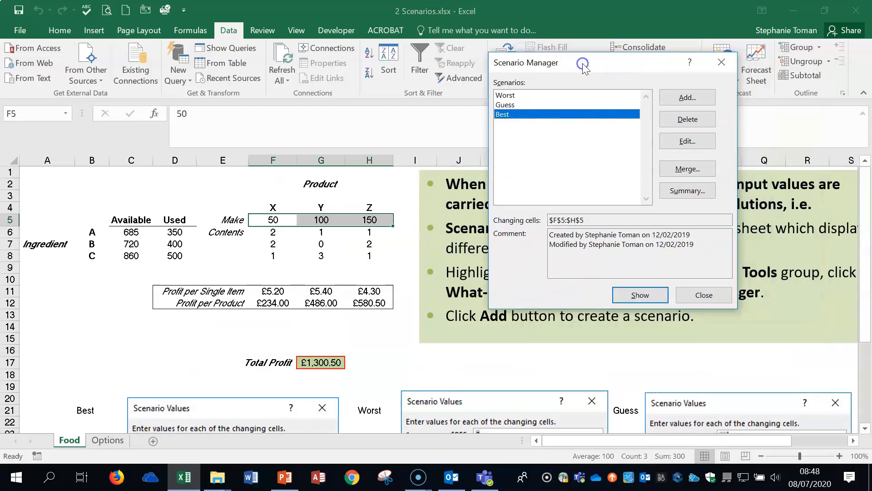
left_click(507, 96)
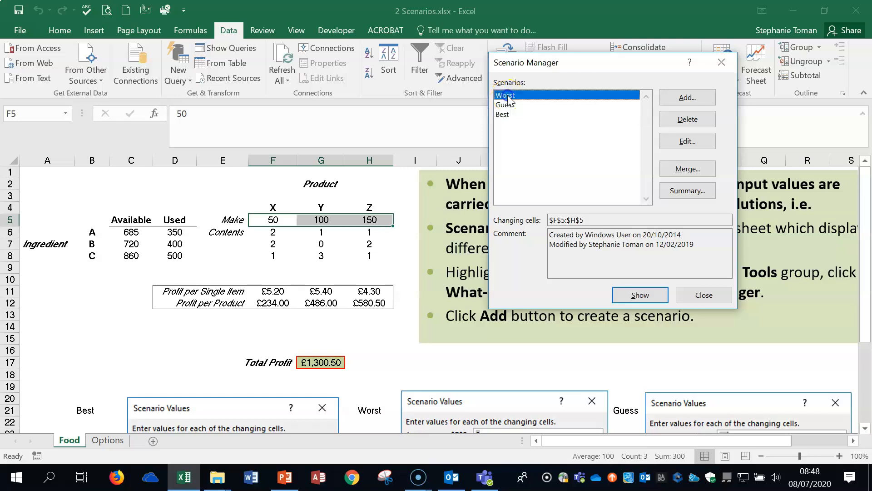
left_click(682, 144)
left_click(491, 140)
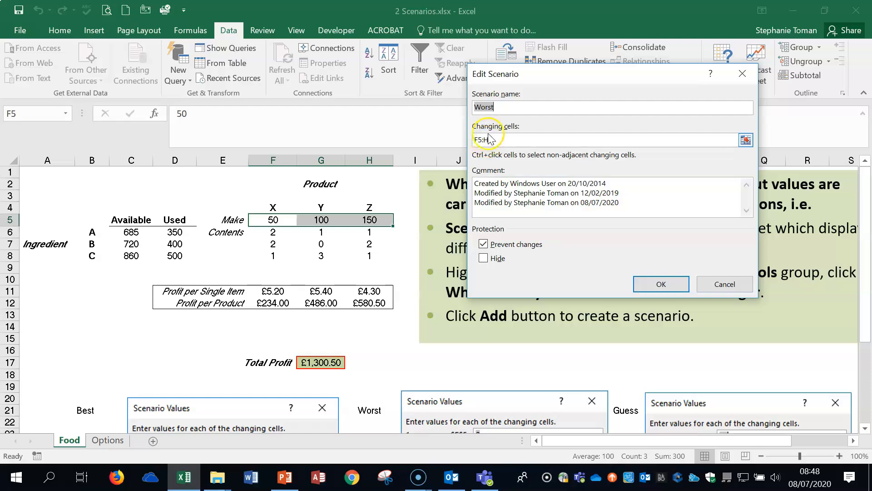
left_click(668, 284)
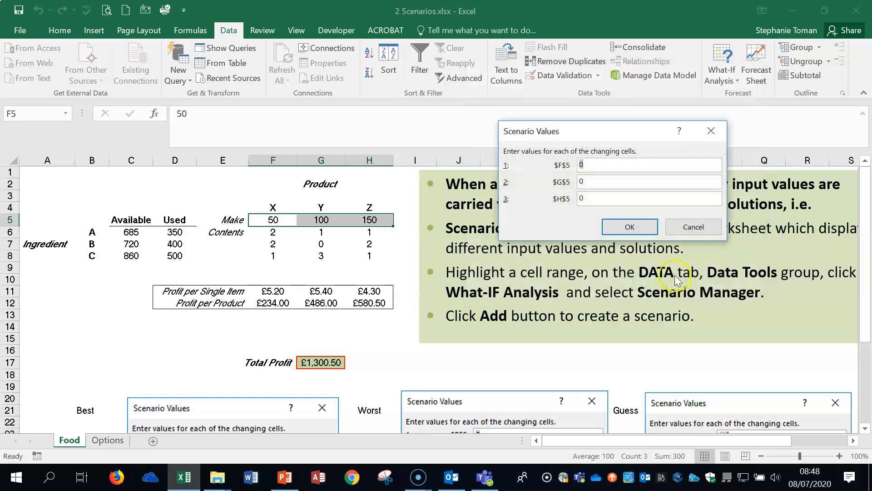
left_click(630, 226)
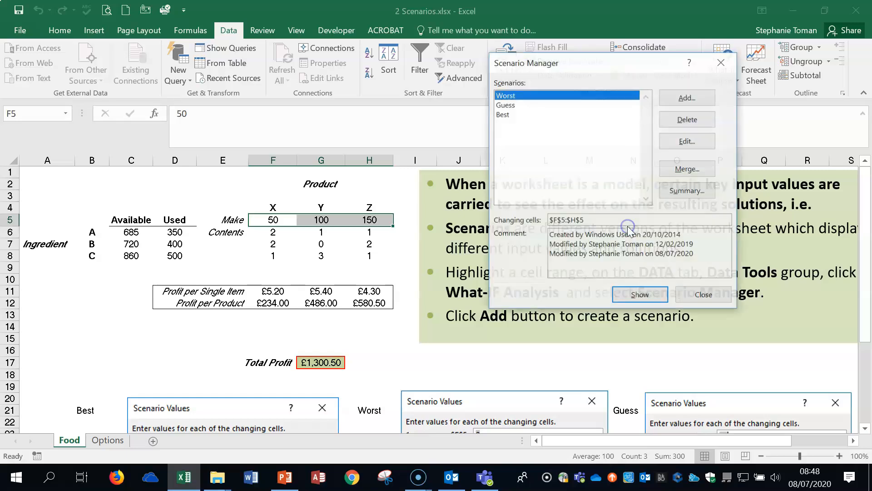
- Review the changing cells and values stored in the Guess scenario
left_click(503, 106)
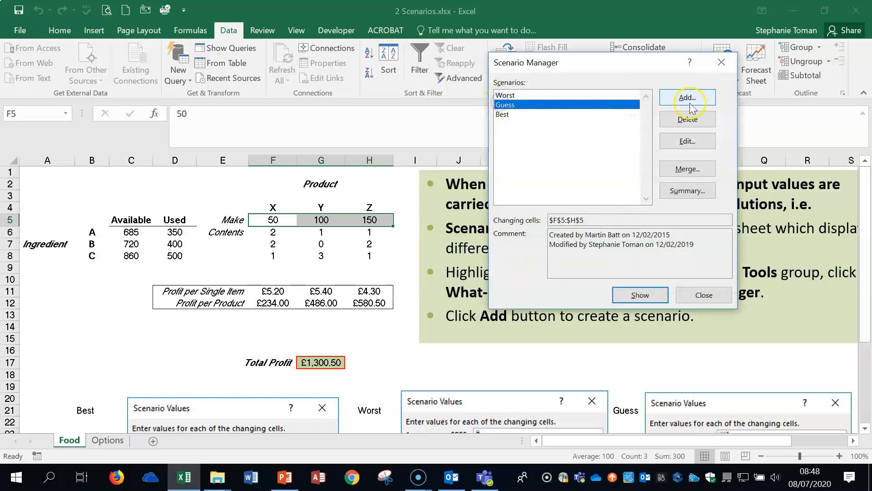
left_click(687, 141)
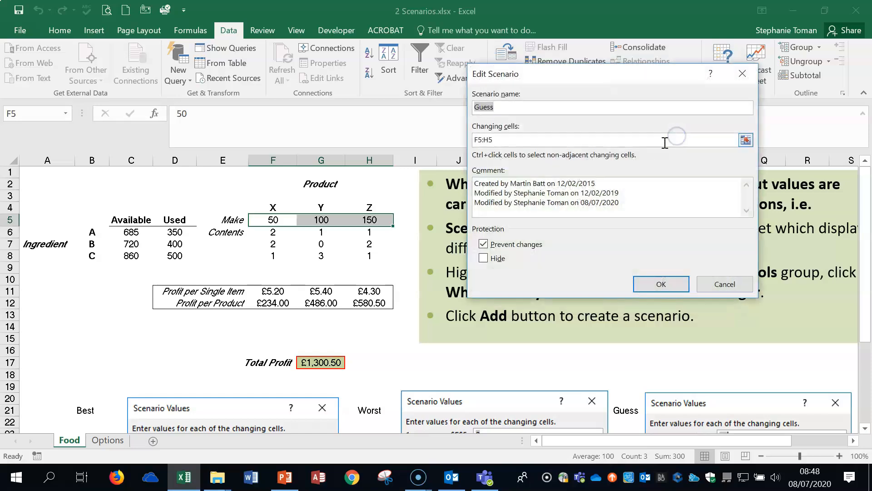
left_click(647, 281)
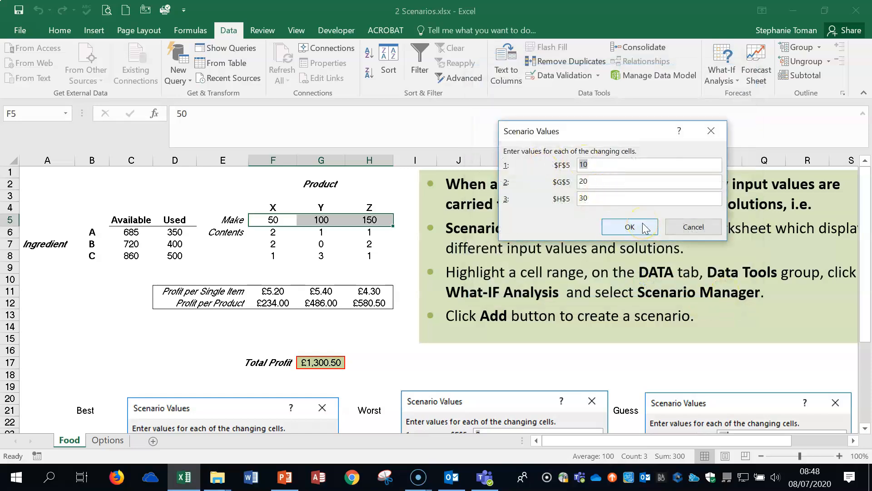
left_click(593, 161)
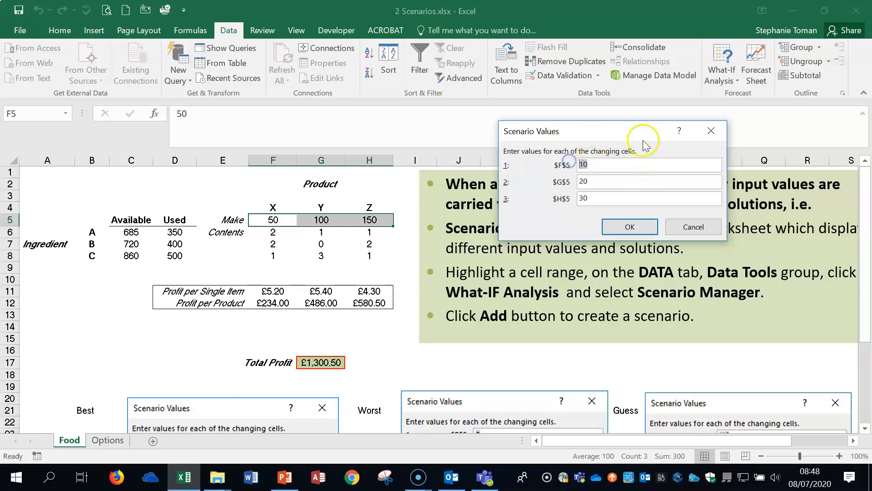
left_click(634, 226)
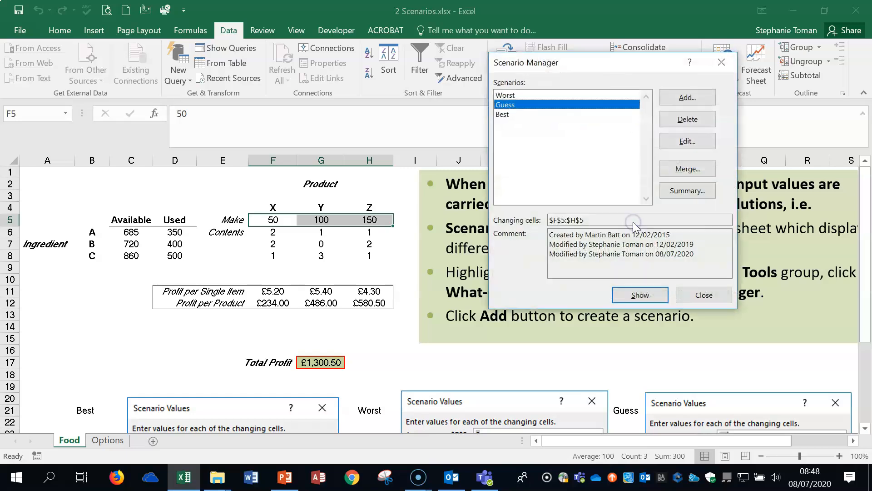
- Edit the Best scenario so that F5 is 100, G5 is 200 and H5 is 300
left_click(515, 115)
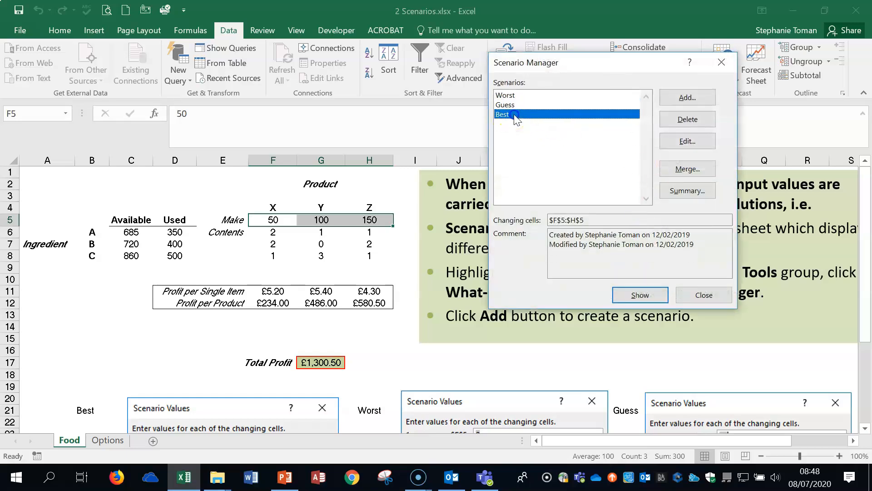
left_click(688, 141)
left_click(661, 284)
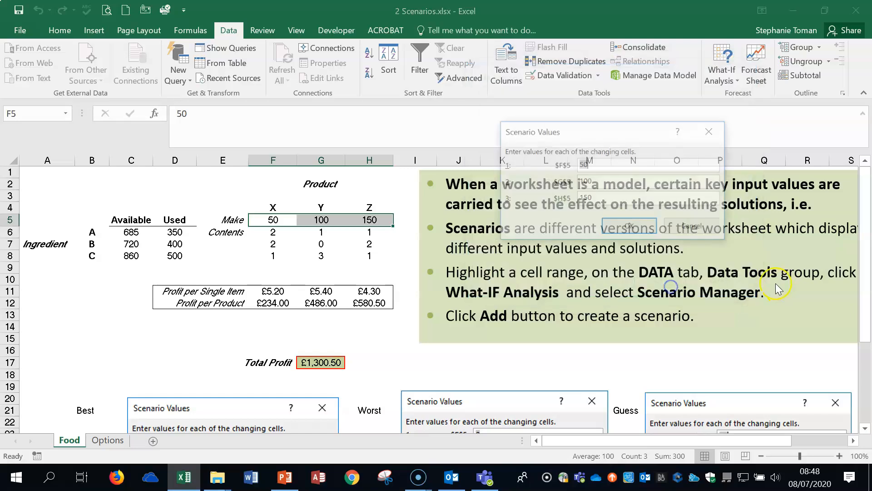
left_click_drag(597, 165, 566, 199)
type("100")
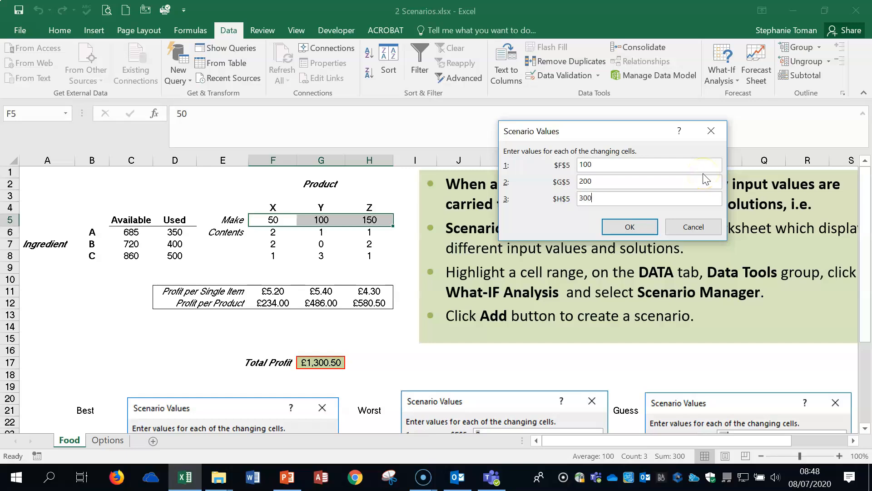
left_click(633, 227)
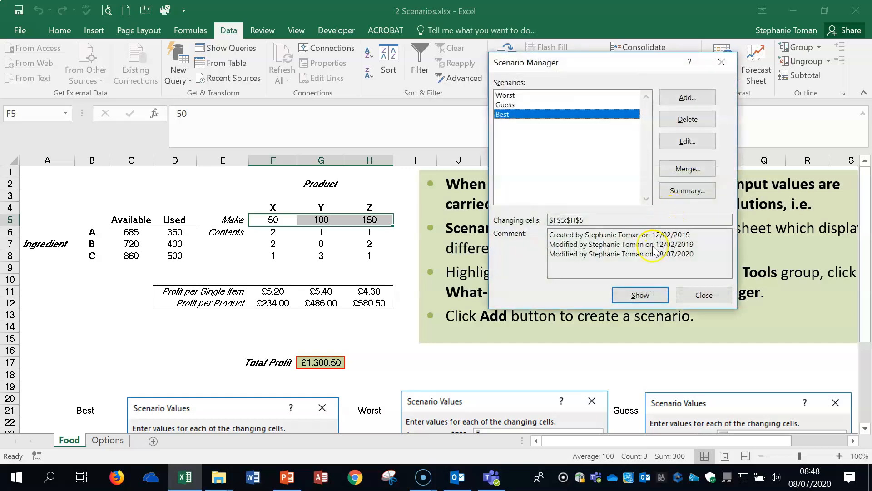
- Show the Best, Guess and Worst scenarios in turn on the Food sheet to compare their effect on Total Profit
left_click(640, 296)
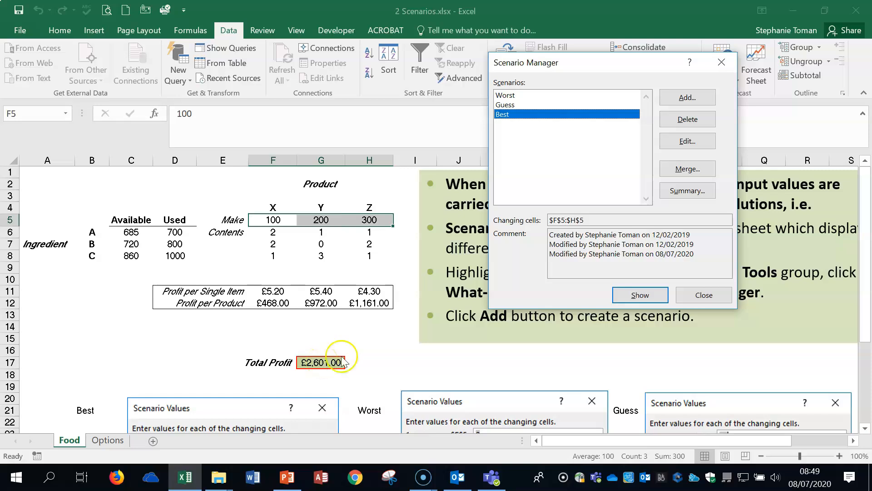
left_click(518, 105)
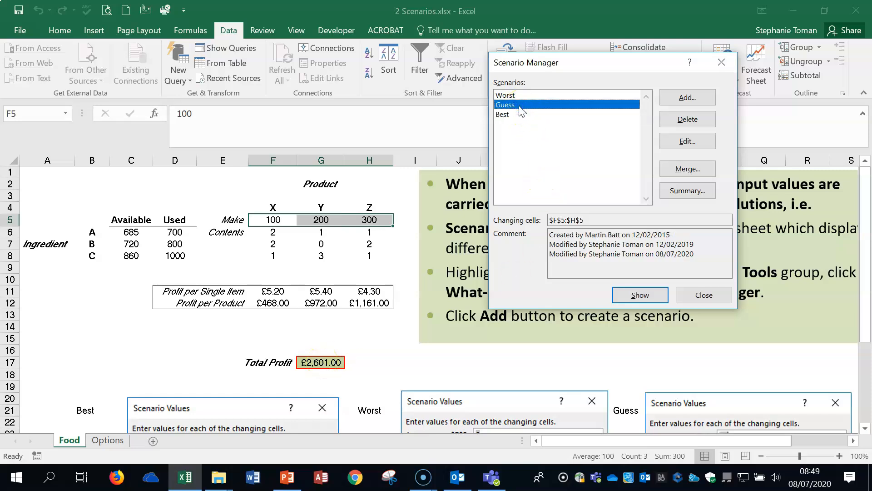
left_click(643, 297)
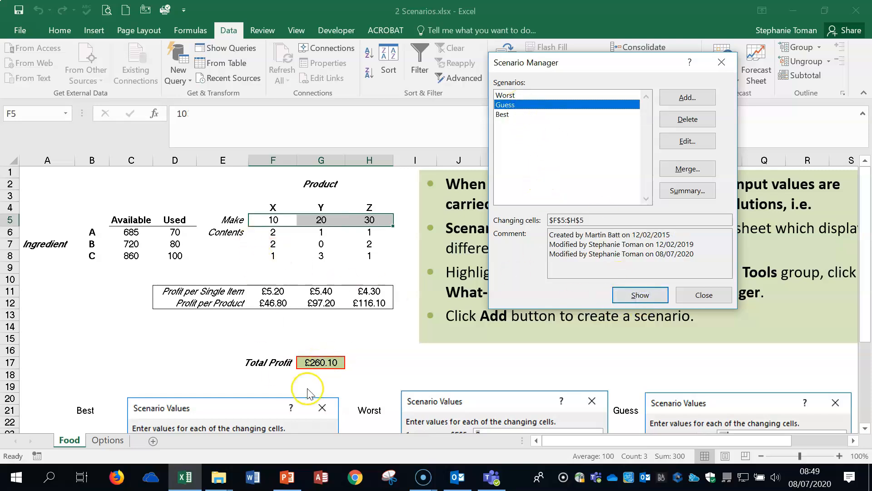
left_click(506, 96)
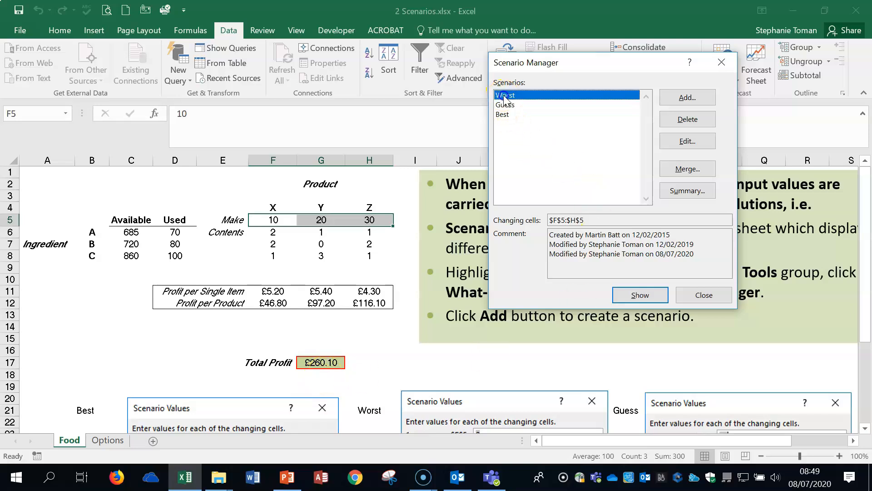
left_click(647, 296)
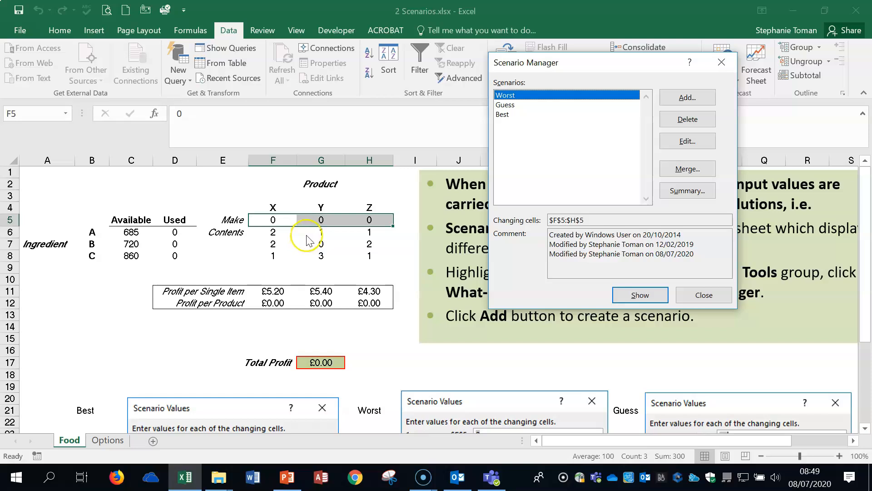
- Edit the Worst scenario's values to 10 for F5, 20 for G5 and 30 for H5, and show it on the sheet
left_click(688, 141)
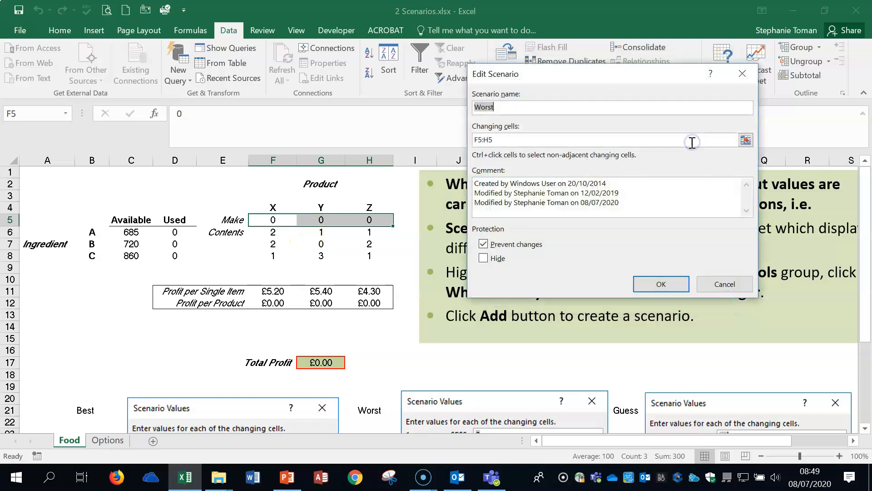
left_click(671, 282)
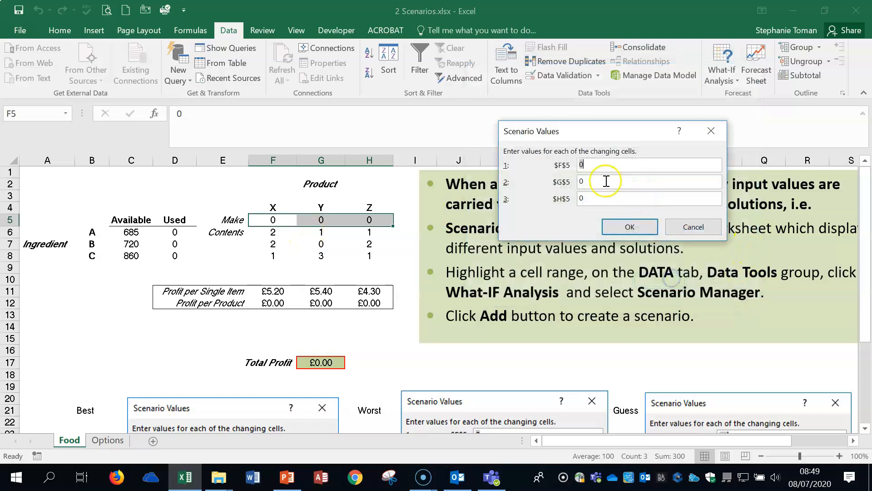
type("10")
left_click(598, 180)
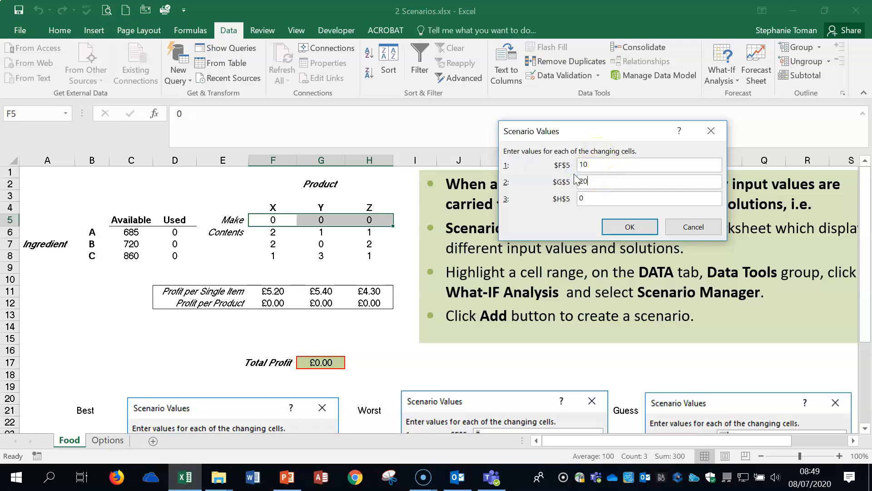
type("30")
left_click(628, 227)
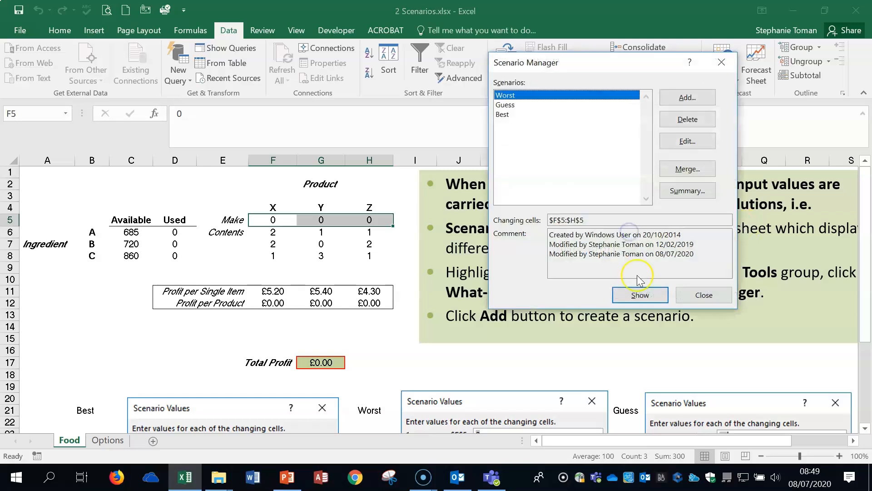
left_click(638, 298)
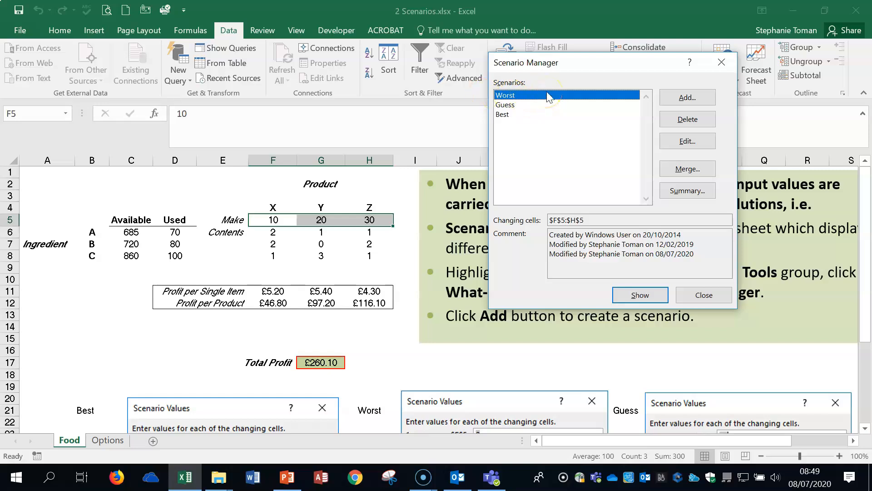
- Delete the Guess scenario from the Scenario Manager
left_click(506, 105)
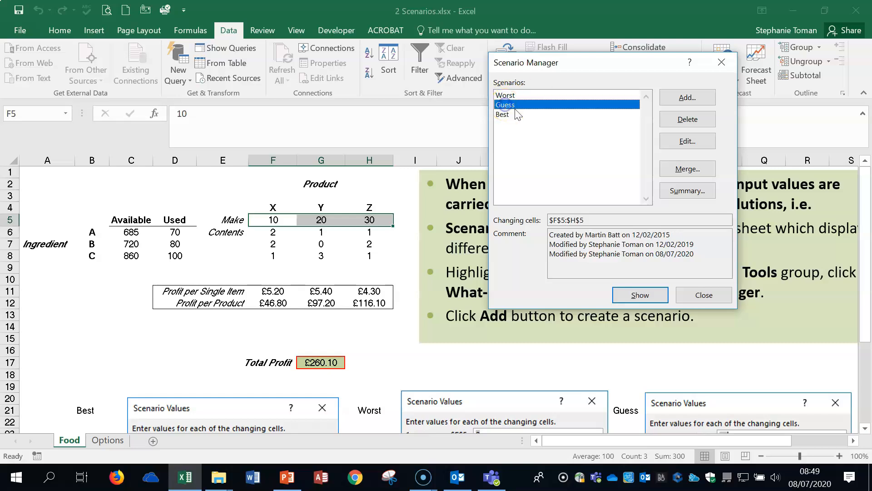
left_click(688, 120)
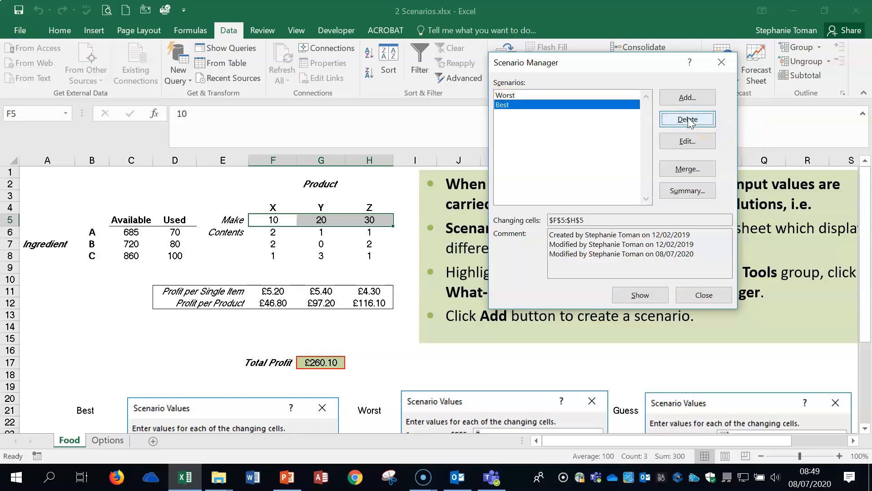
- Add a scenario named Guess with changing cells F5:H5 and values of 20 for F5, 30 for G5 and 40 for H5
left_click(691, 100)
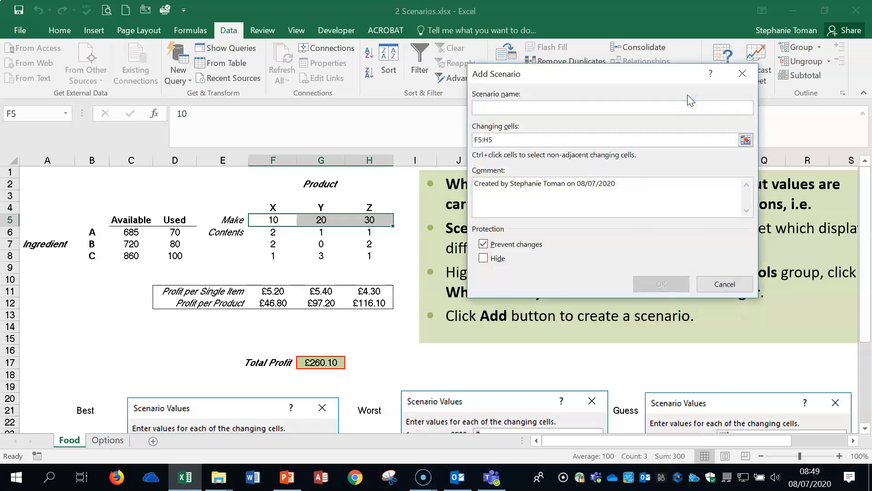
type("Guess")
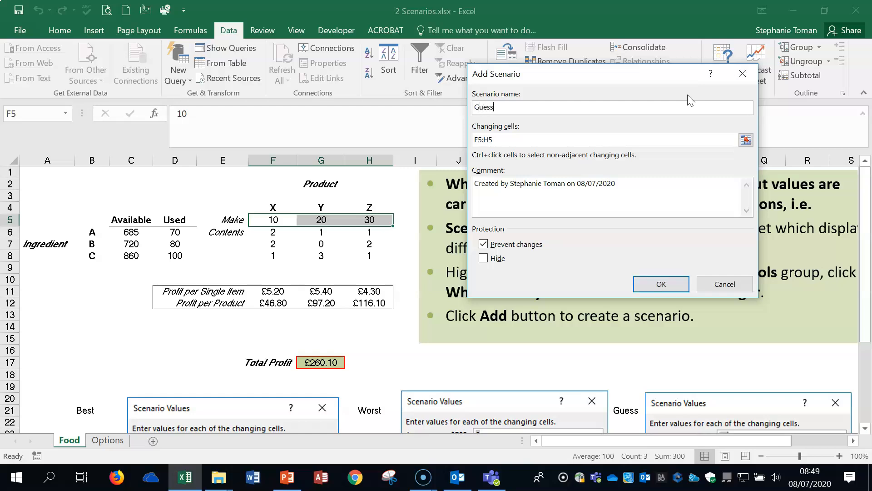
left_click(746, 141)
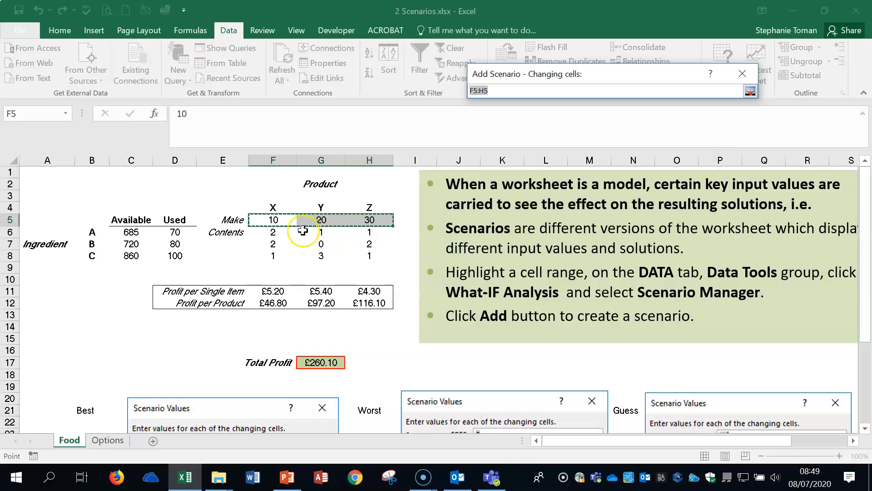
left_click_drag(261, 219, 370, 220)
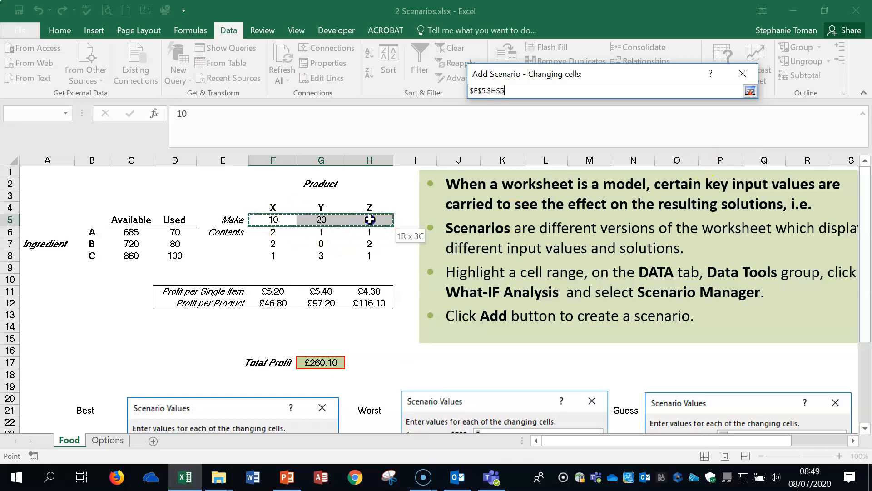
left_click(750, 91)
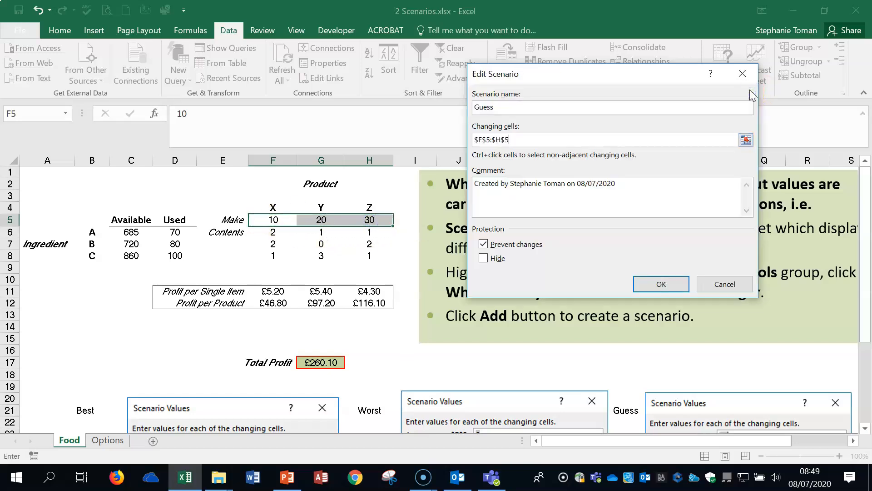
left_click(662, 282)
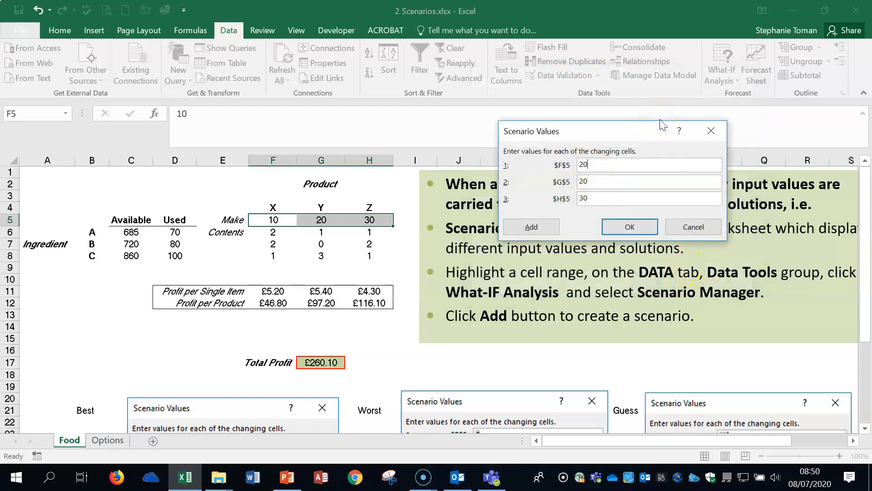
left_click_drag(594, 179, 567, 178)
key("Tab")
type("40")
left_click(630, 227)
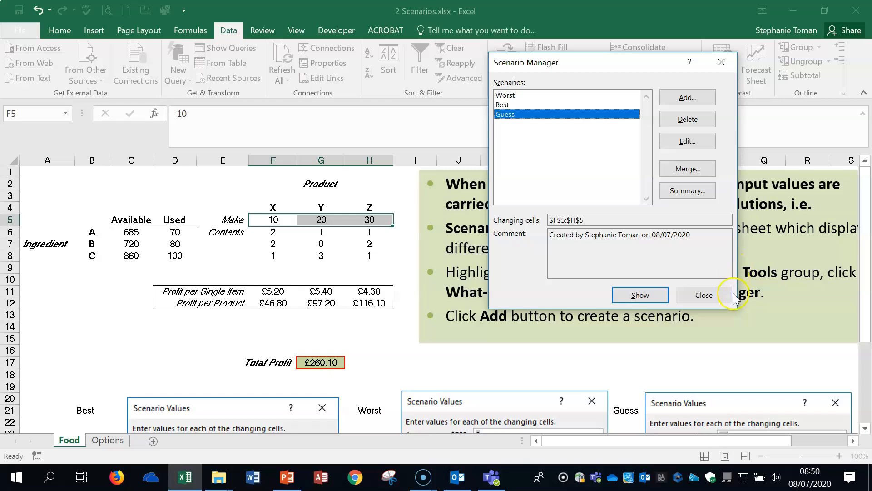
- Create a scenario summary report with G17 as the result cell, and compare it with the Food sheet
left_click(689, 194)
left_click(317, 369)
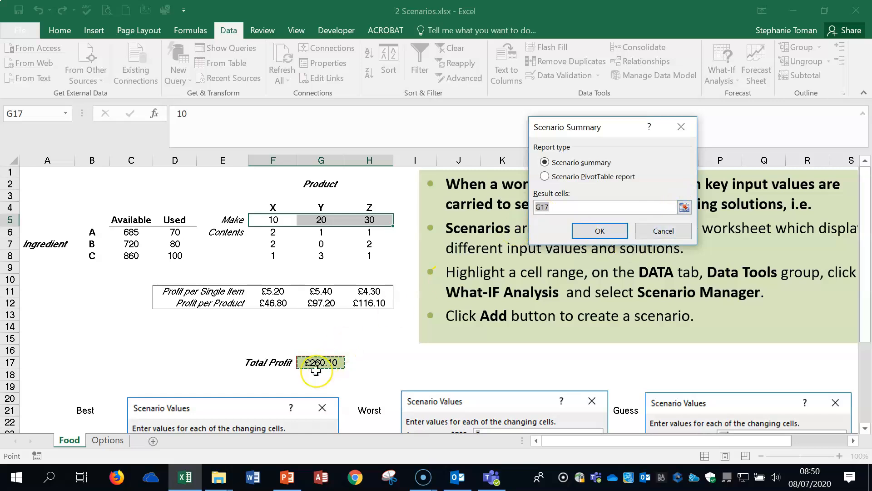
left_click(600, 231)
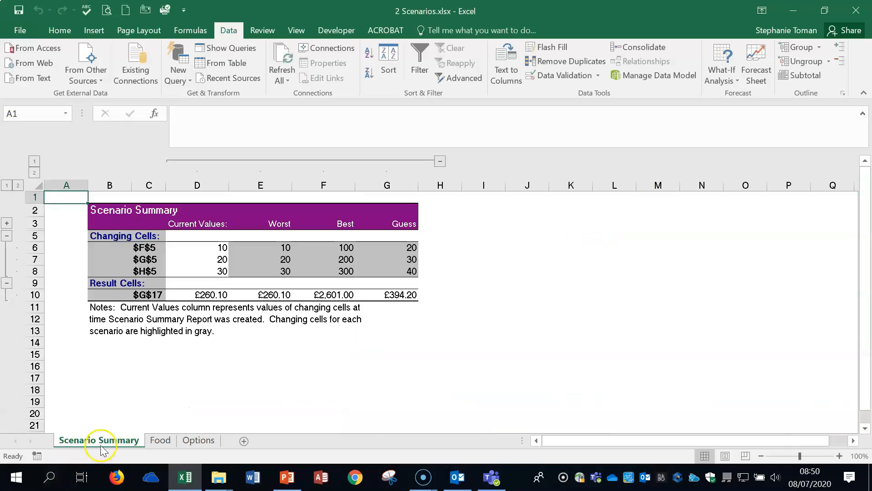
left_click(160, 442)
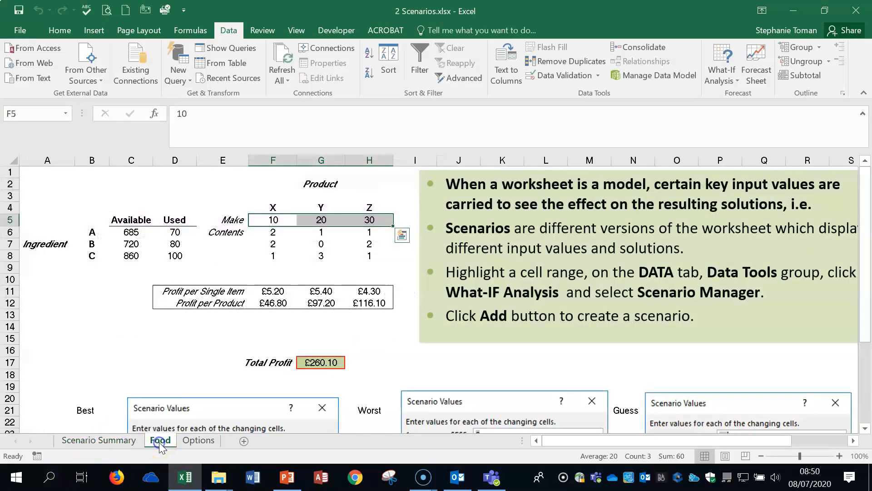
left_click(116, 442)
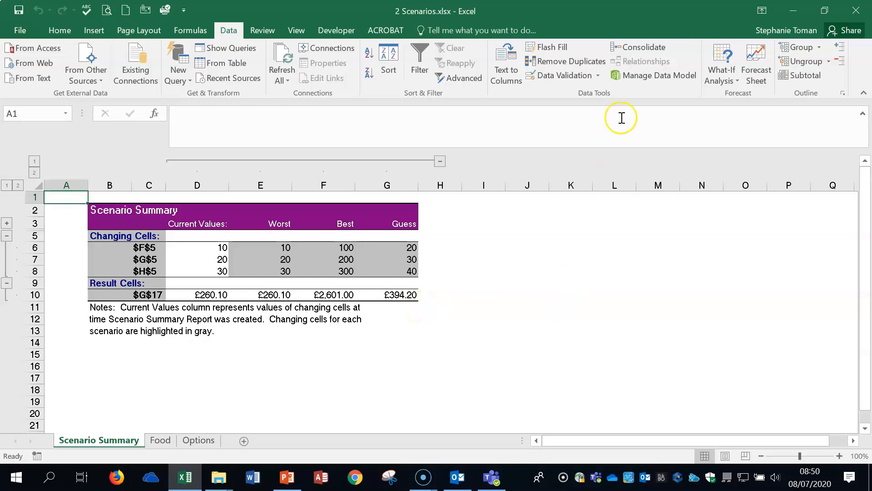
- Check which scenarios the Scenario Manager lists for the Scenario Summary sheet and for the Food sheet
left_click(738, 80)
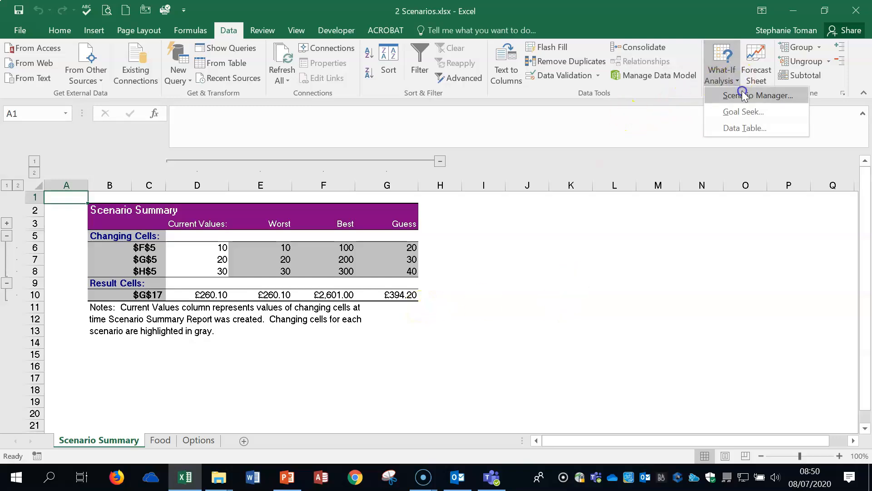
left_click(745, 94)
left_click(726, 67)
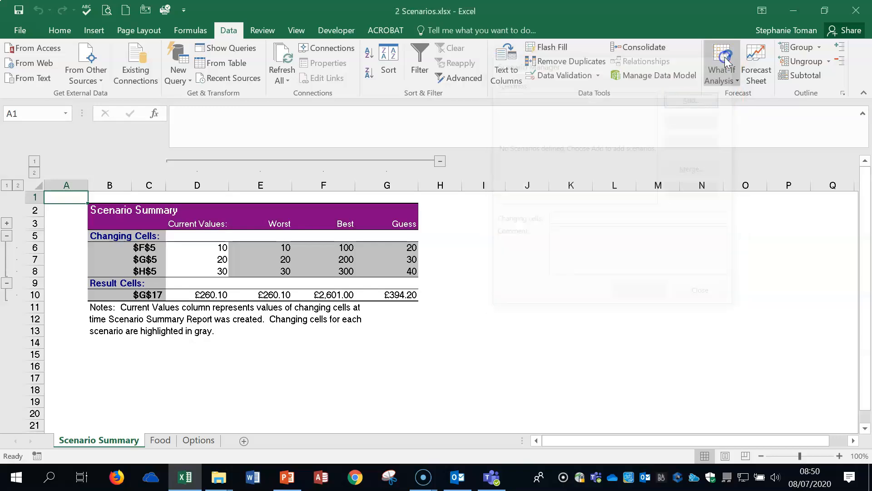
left_click(719, 258)
left_click(163, 446)
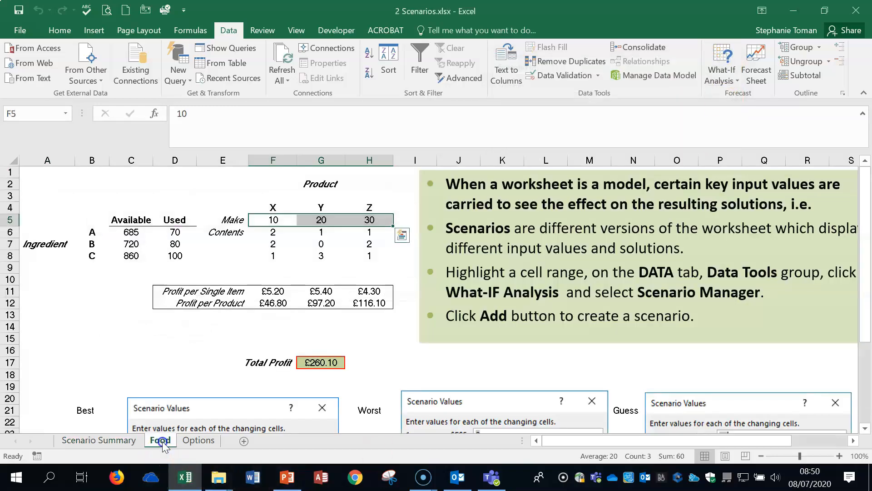
left_click(722, 73)
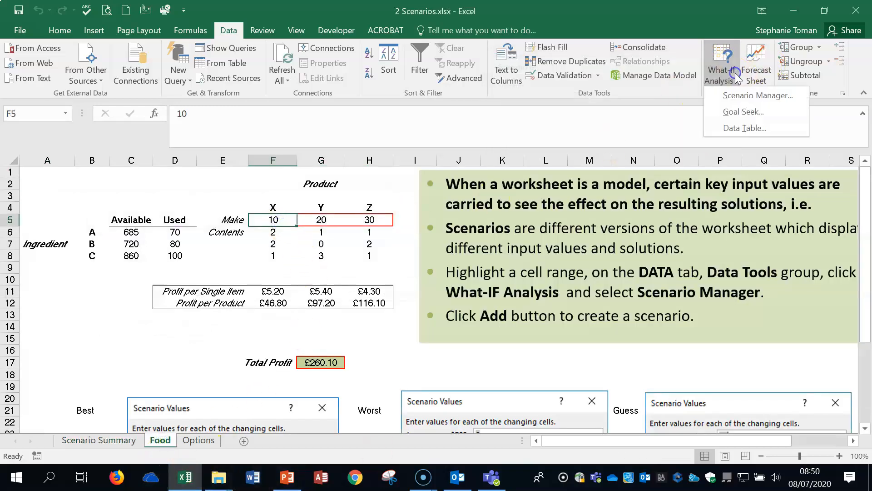
left_click(734, 94)
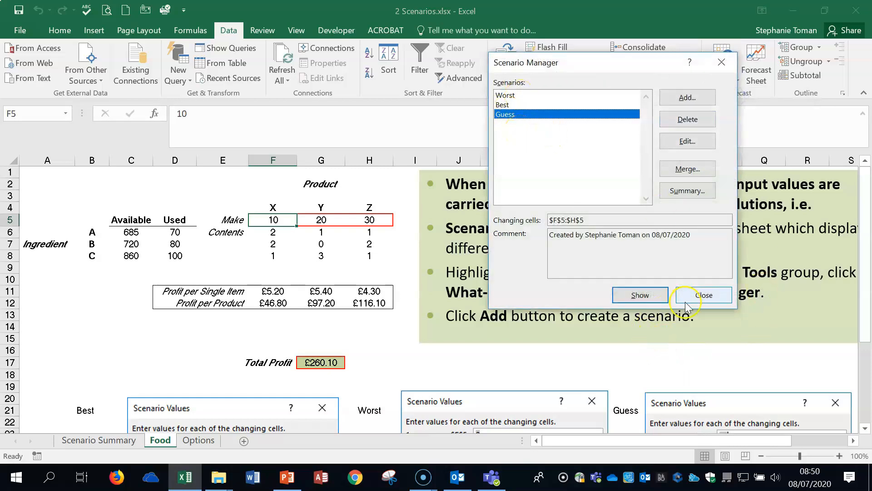
left_click(705, 296)
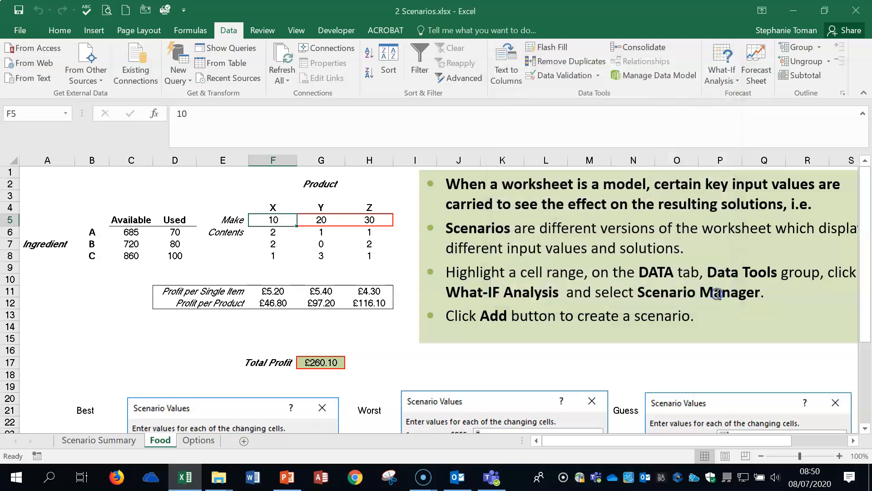
- Close 2 Scenarios.xlsx without saving the changes
left_click(857, 10)
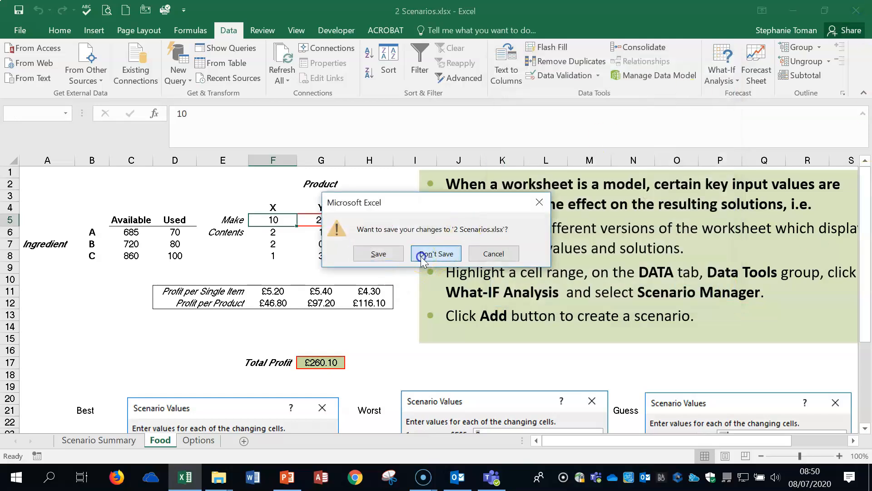